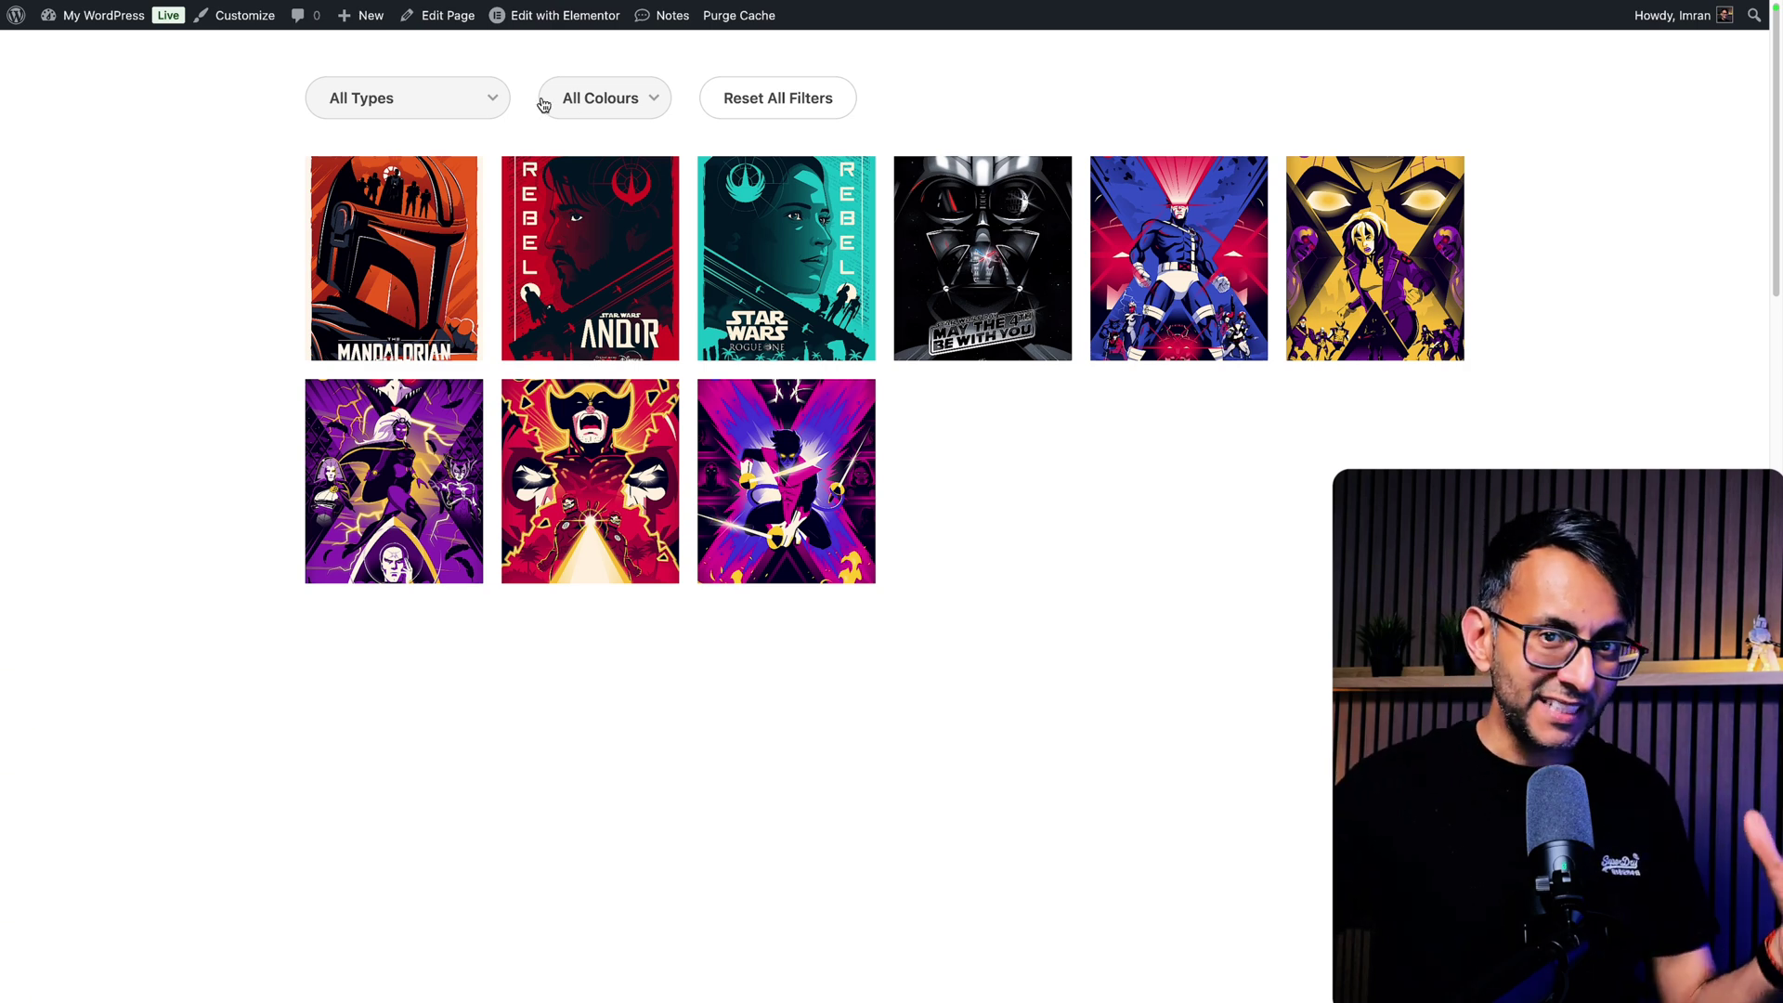
Step: Filter the gallery to Rogue (1), return to All Types, then show the All Colours list
click(437, 108)
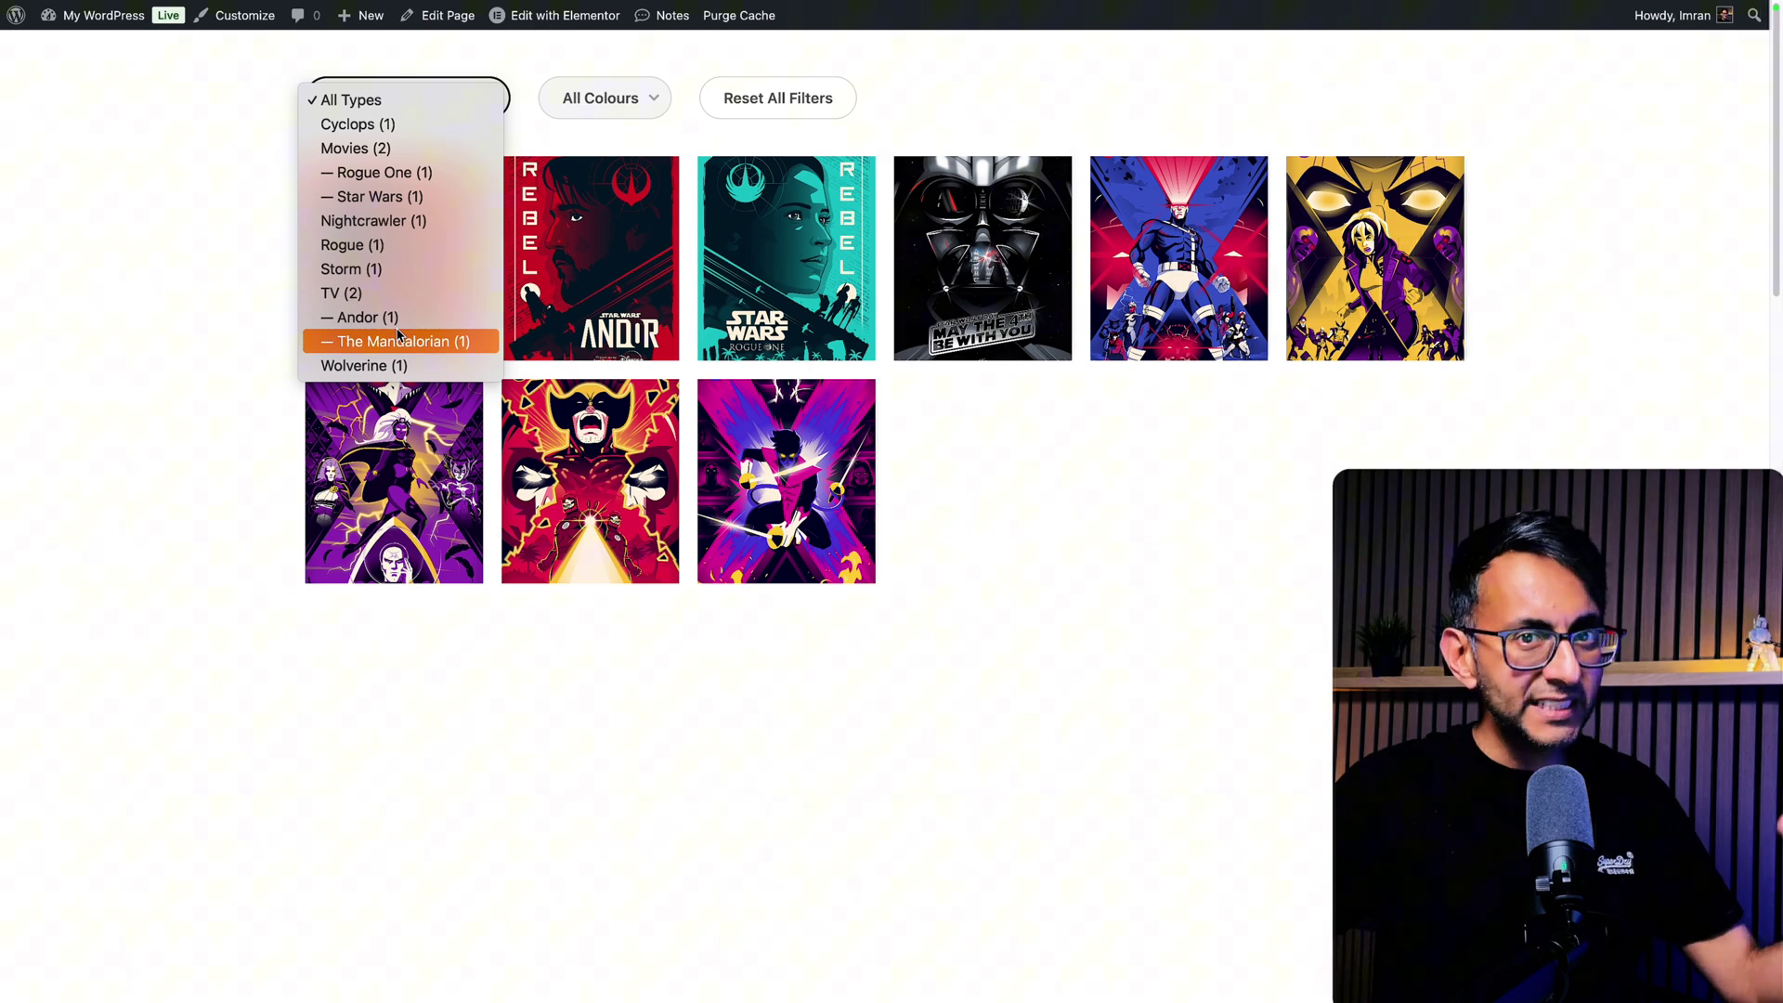
click(410, 246)
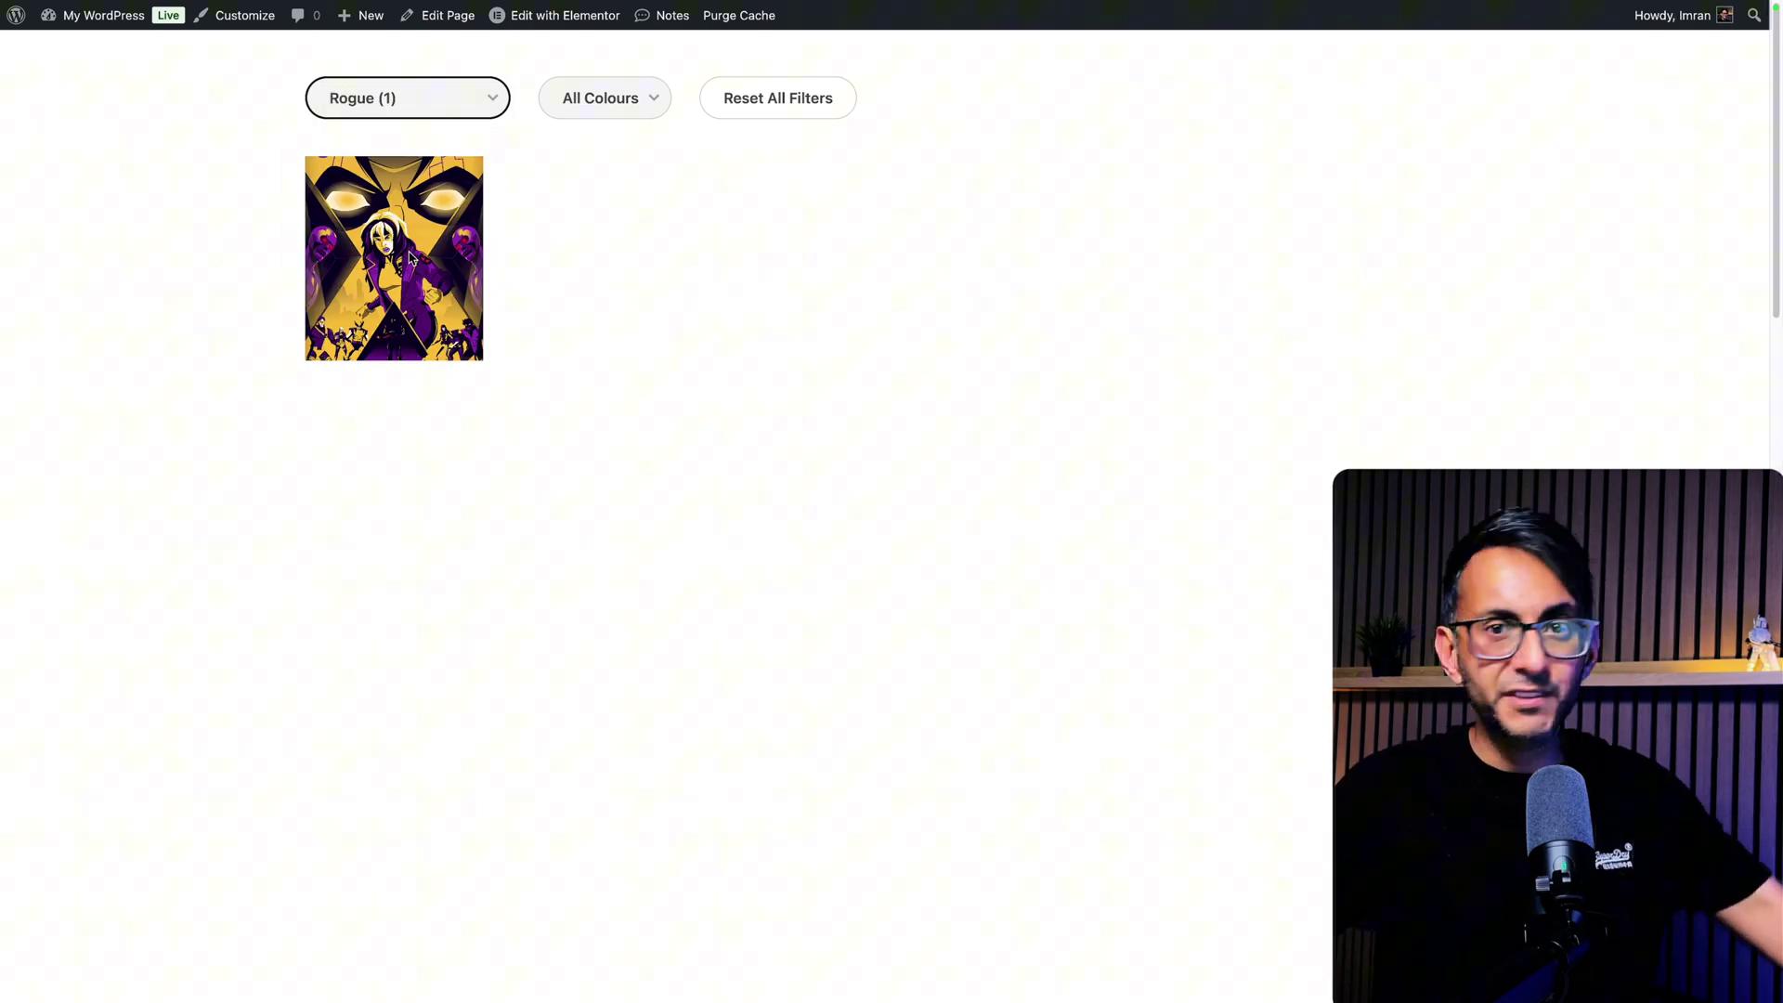
click(409, 98)
click(398, 28)
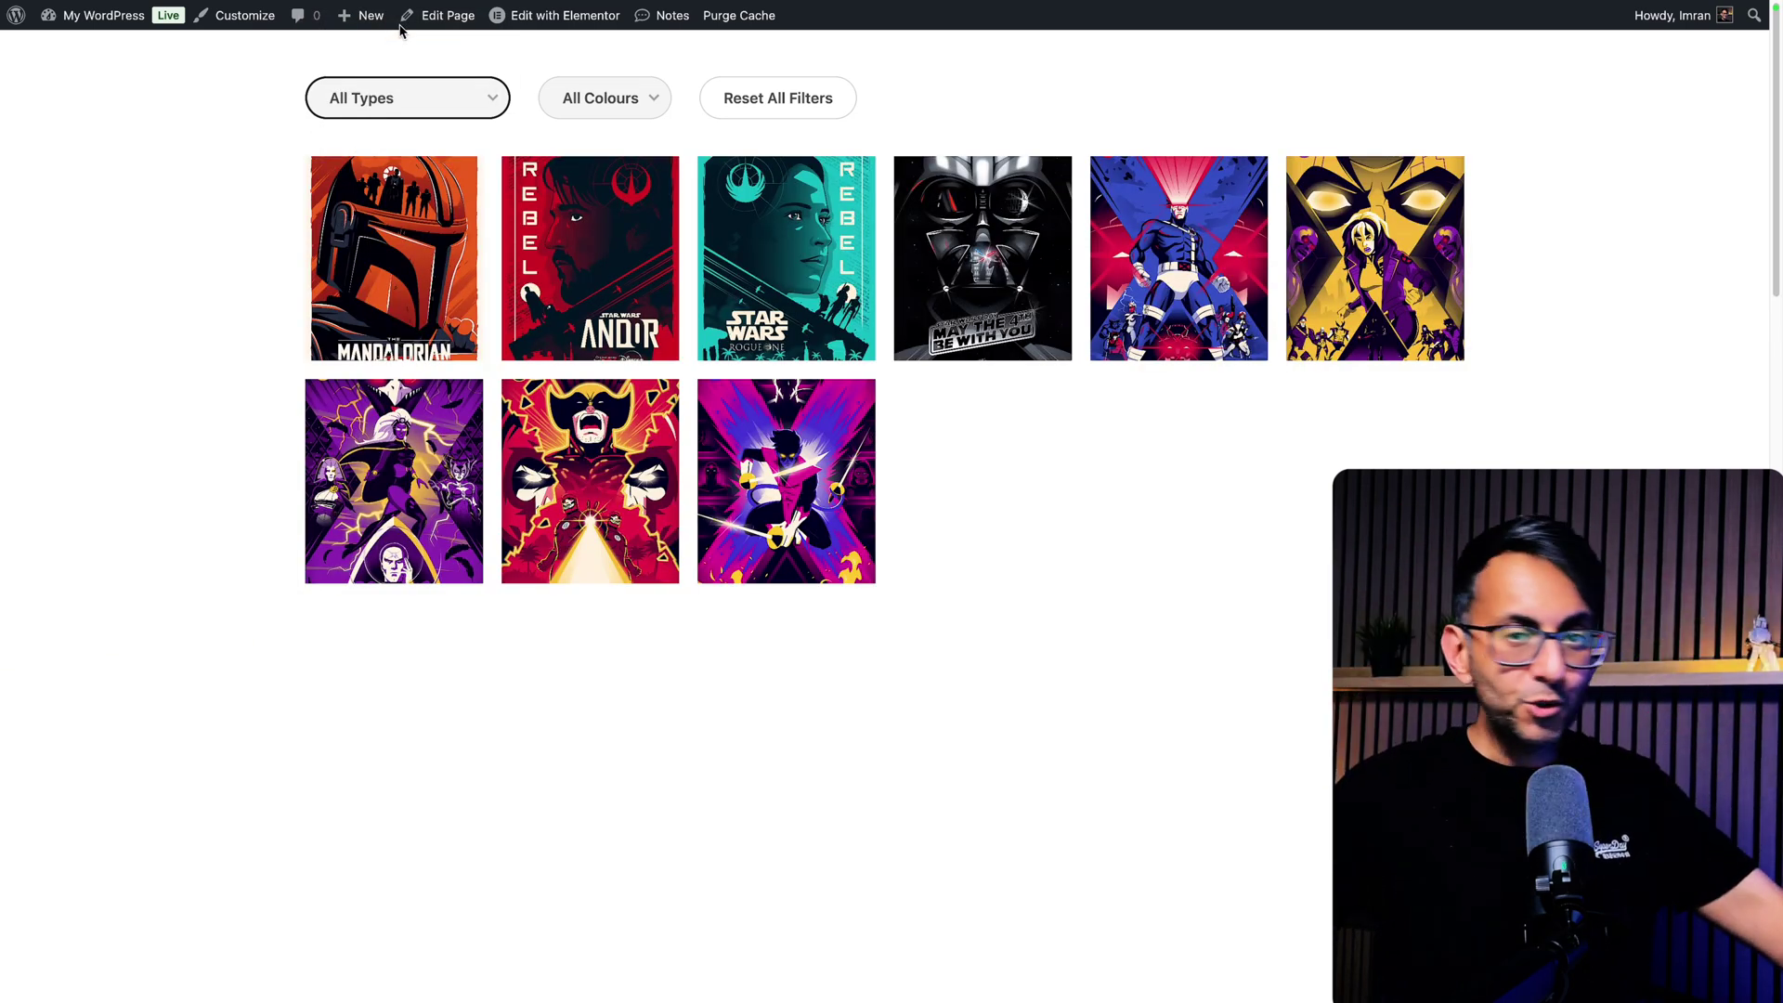
click(591, 96)
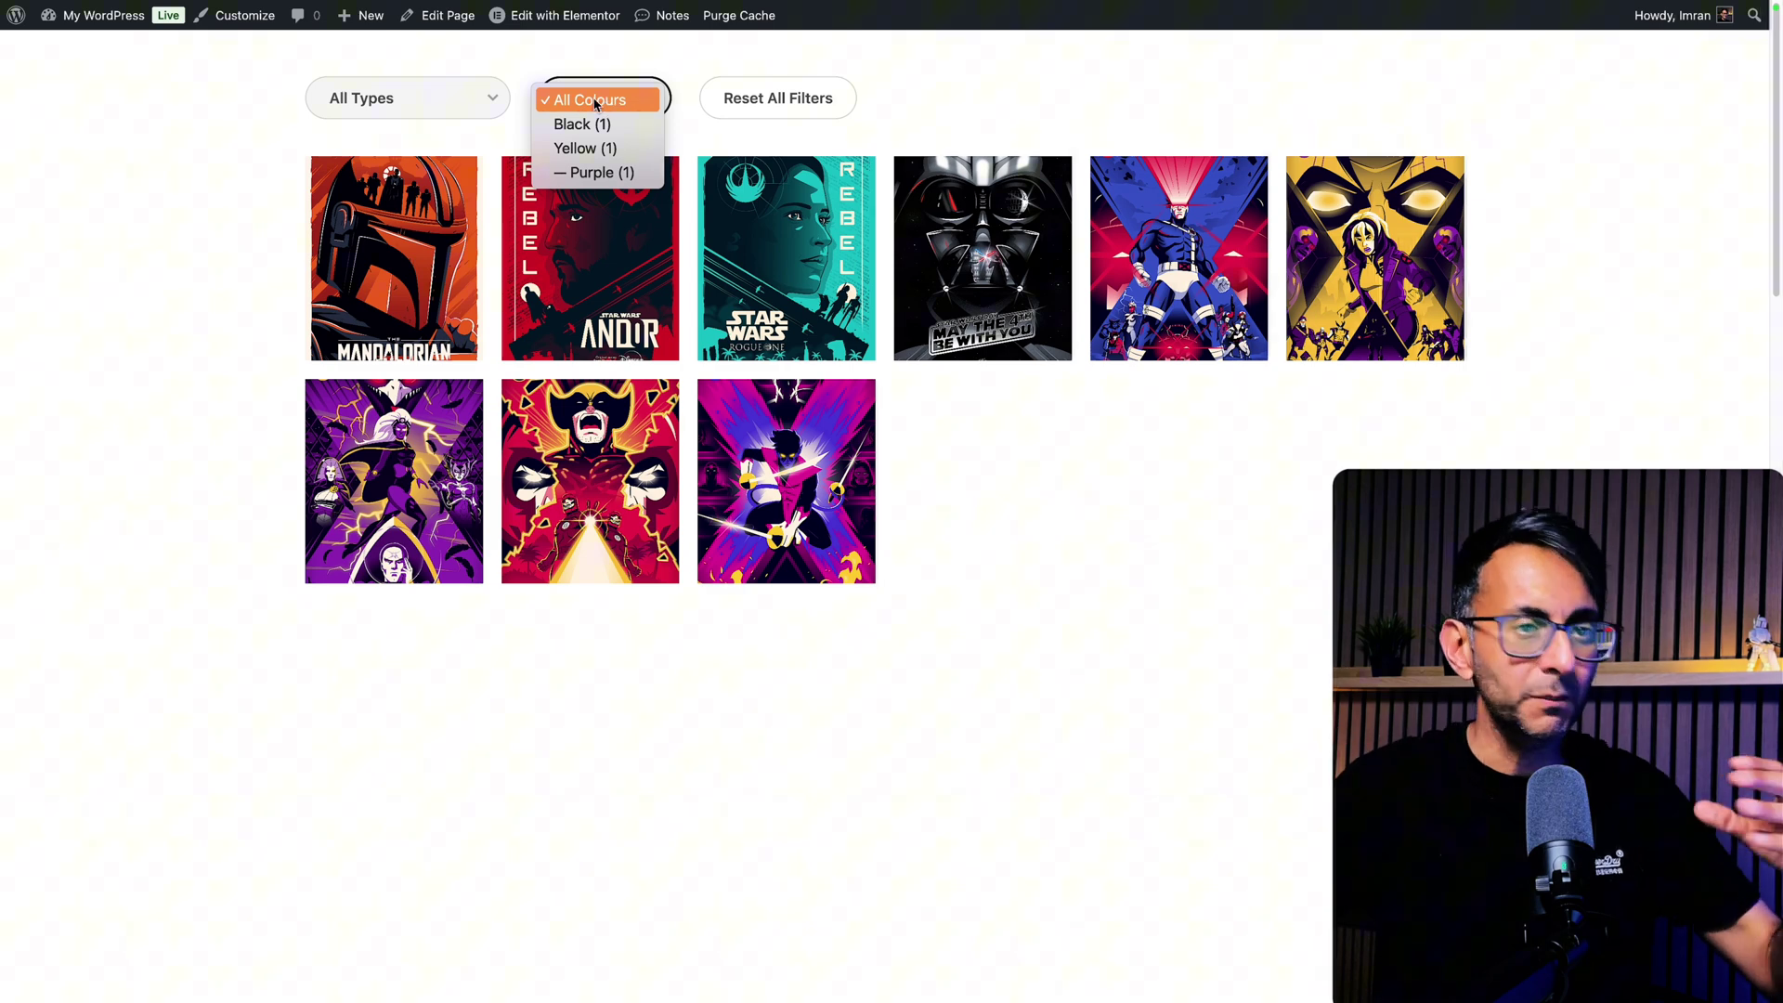
Step: Filter the gallery to Star Wars (1), view All Colours, then reset all filters
click(1150, 554)
click(414, 104)
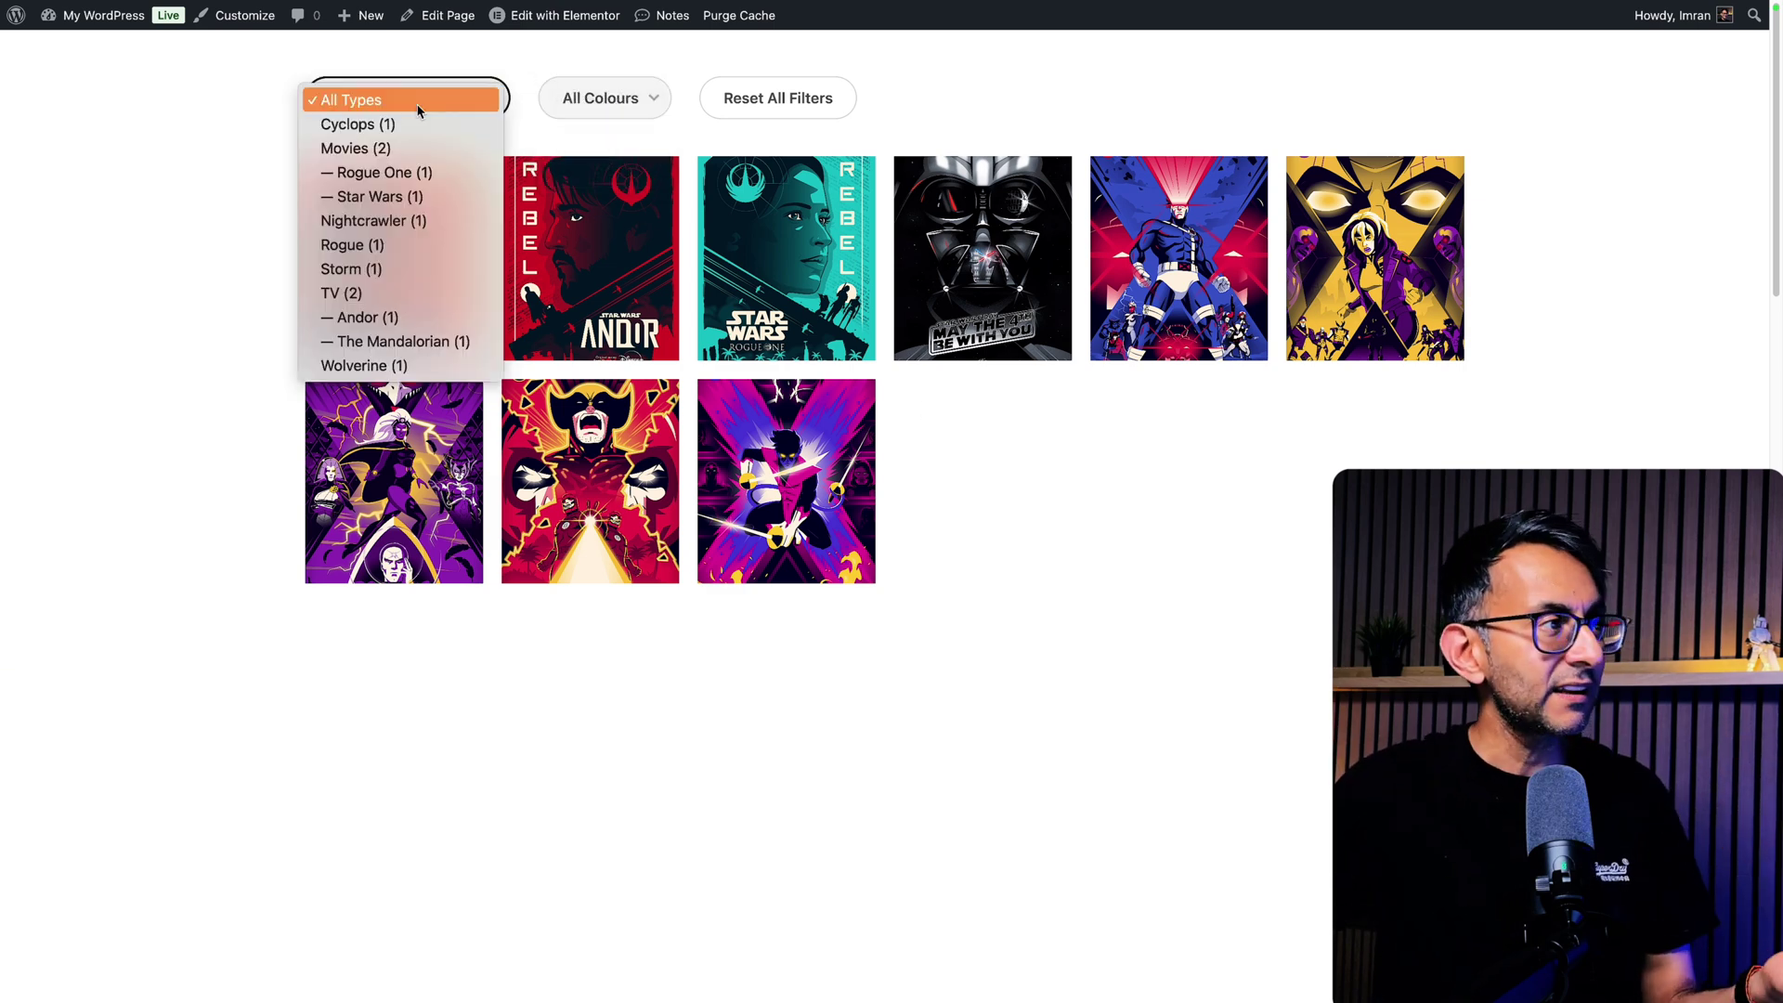
click(388, 191)
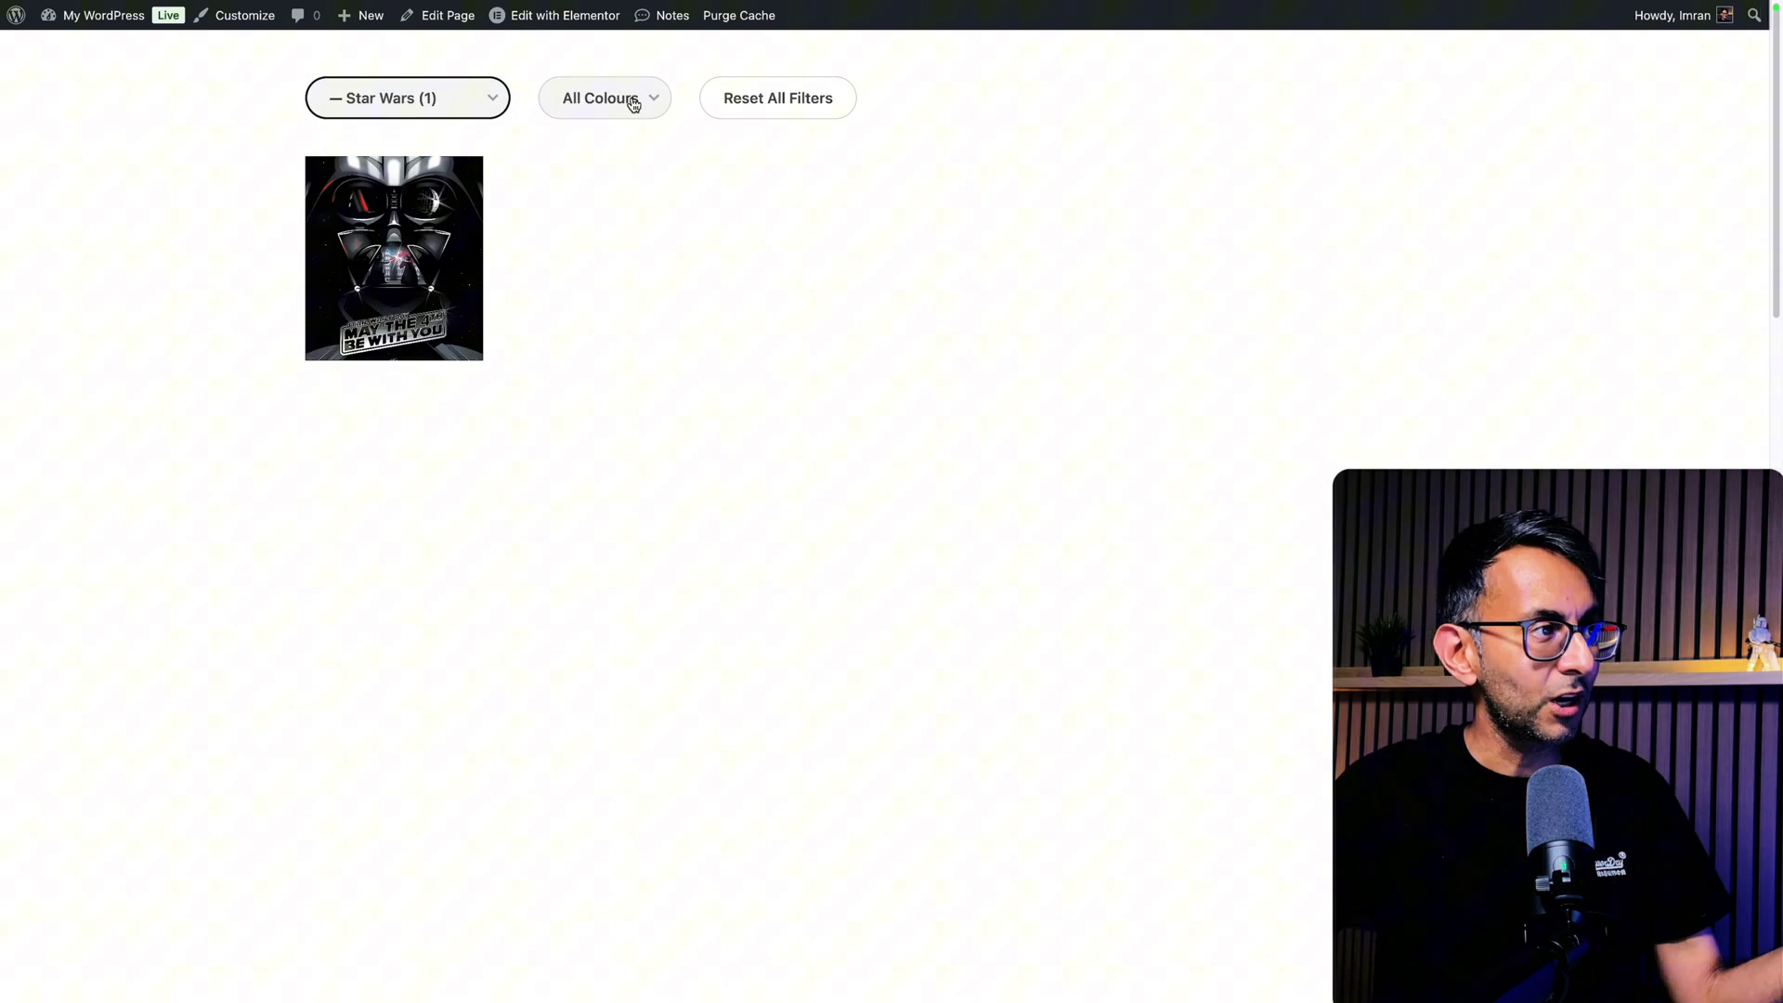
click(633, 104)
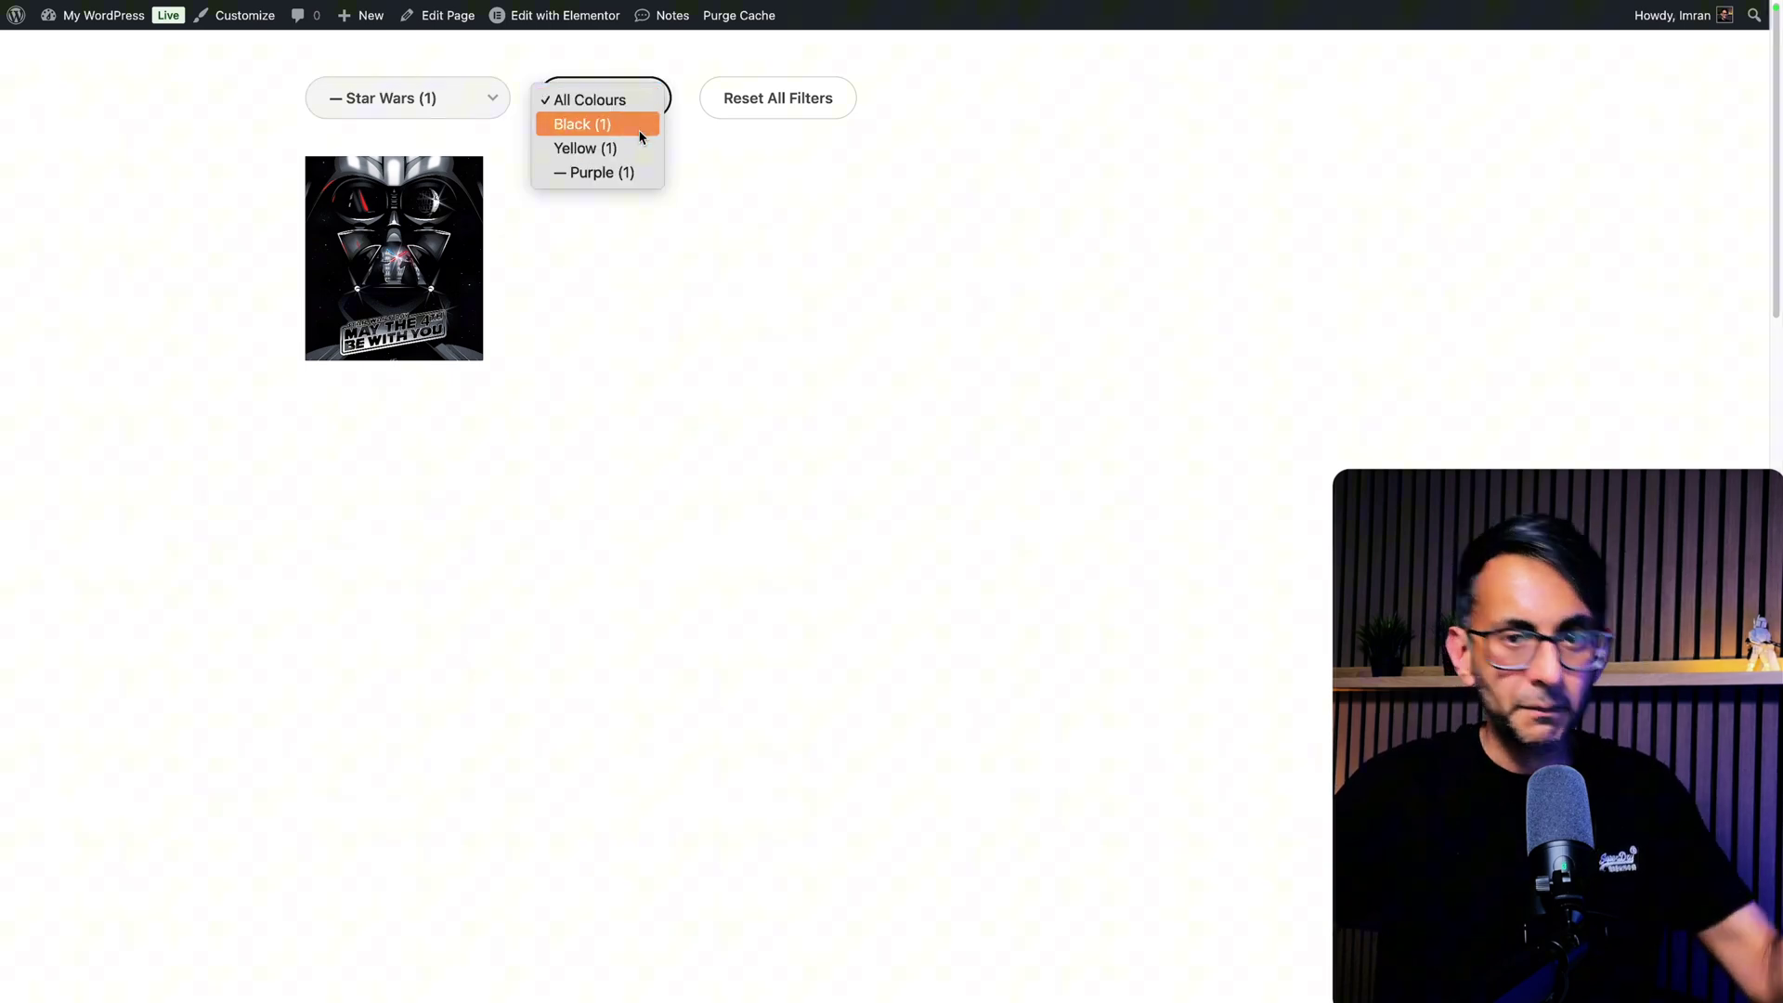
click(816, 113)
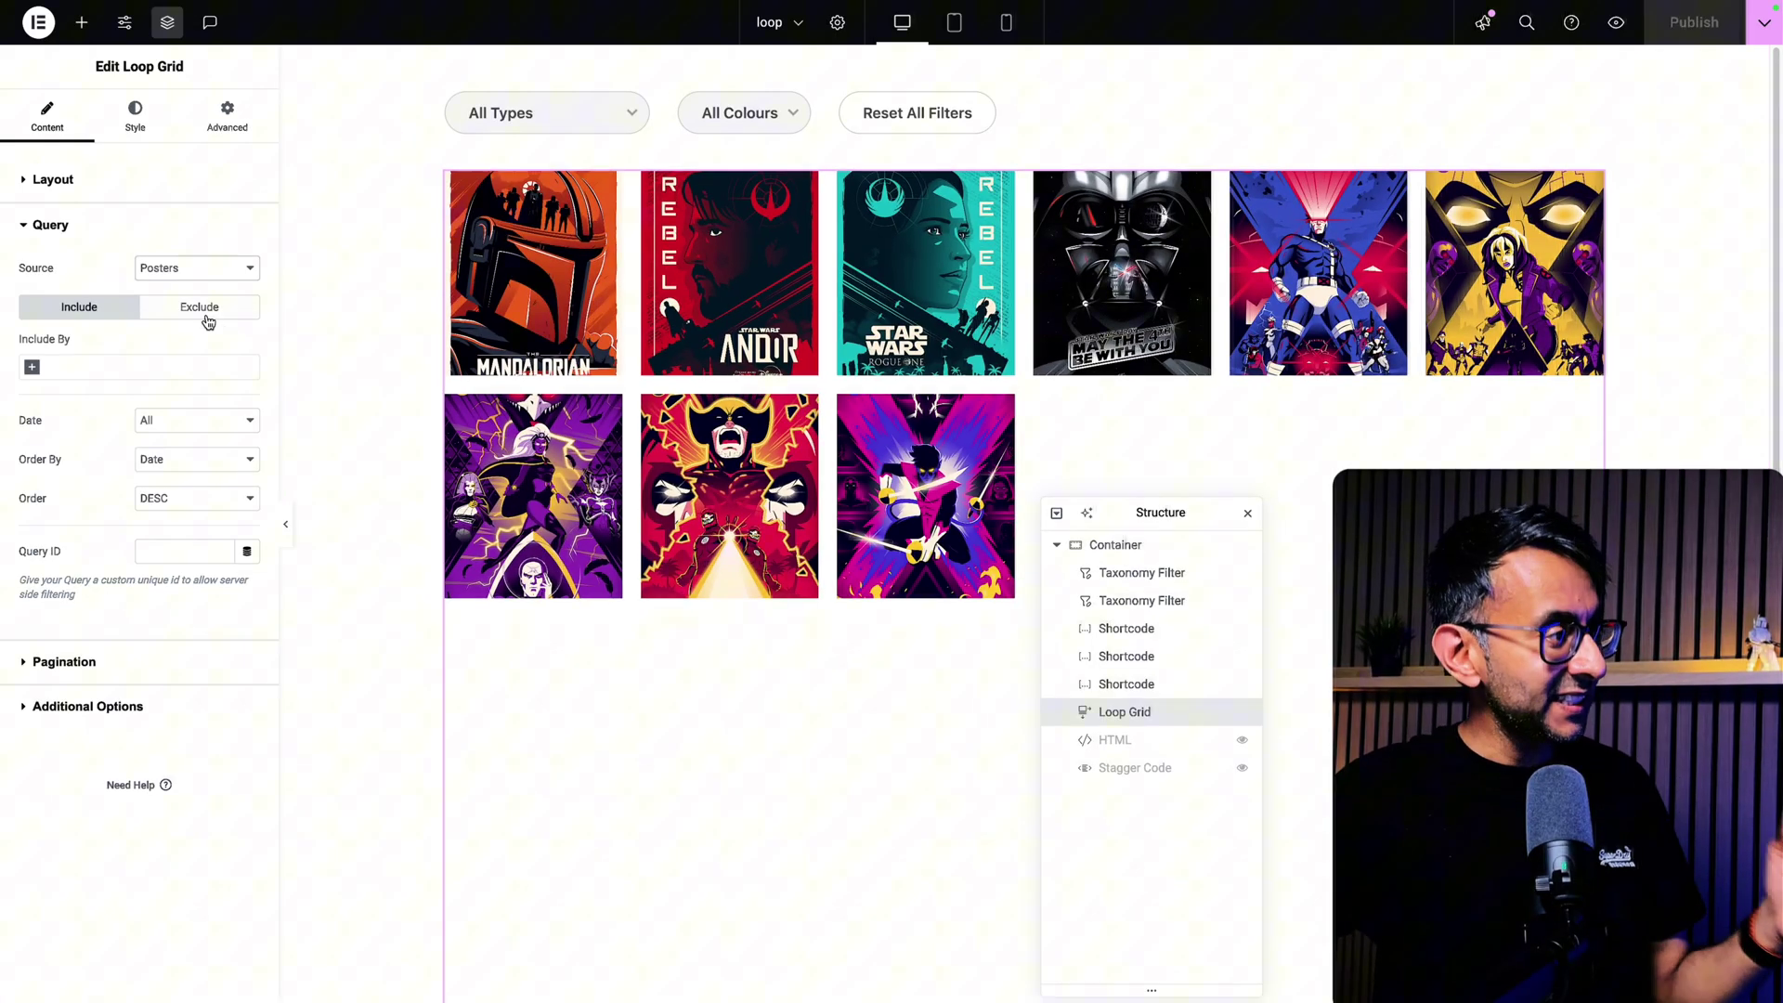
Step: Review the Loop Grid's Query Source options, which is set to Posters
click(234, 270)
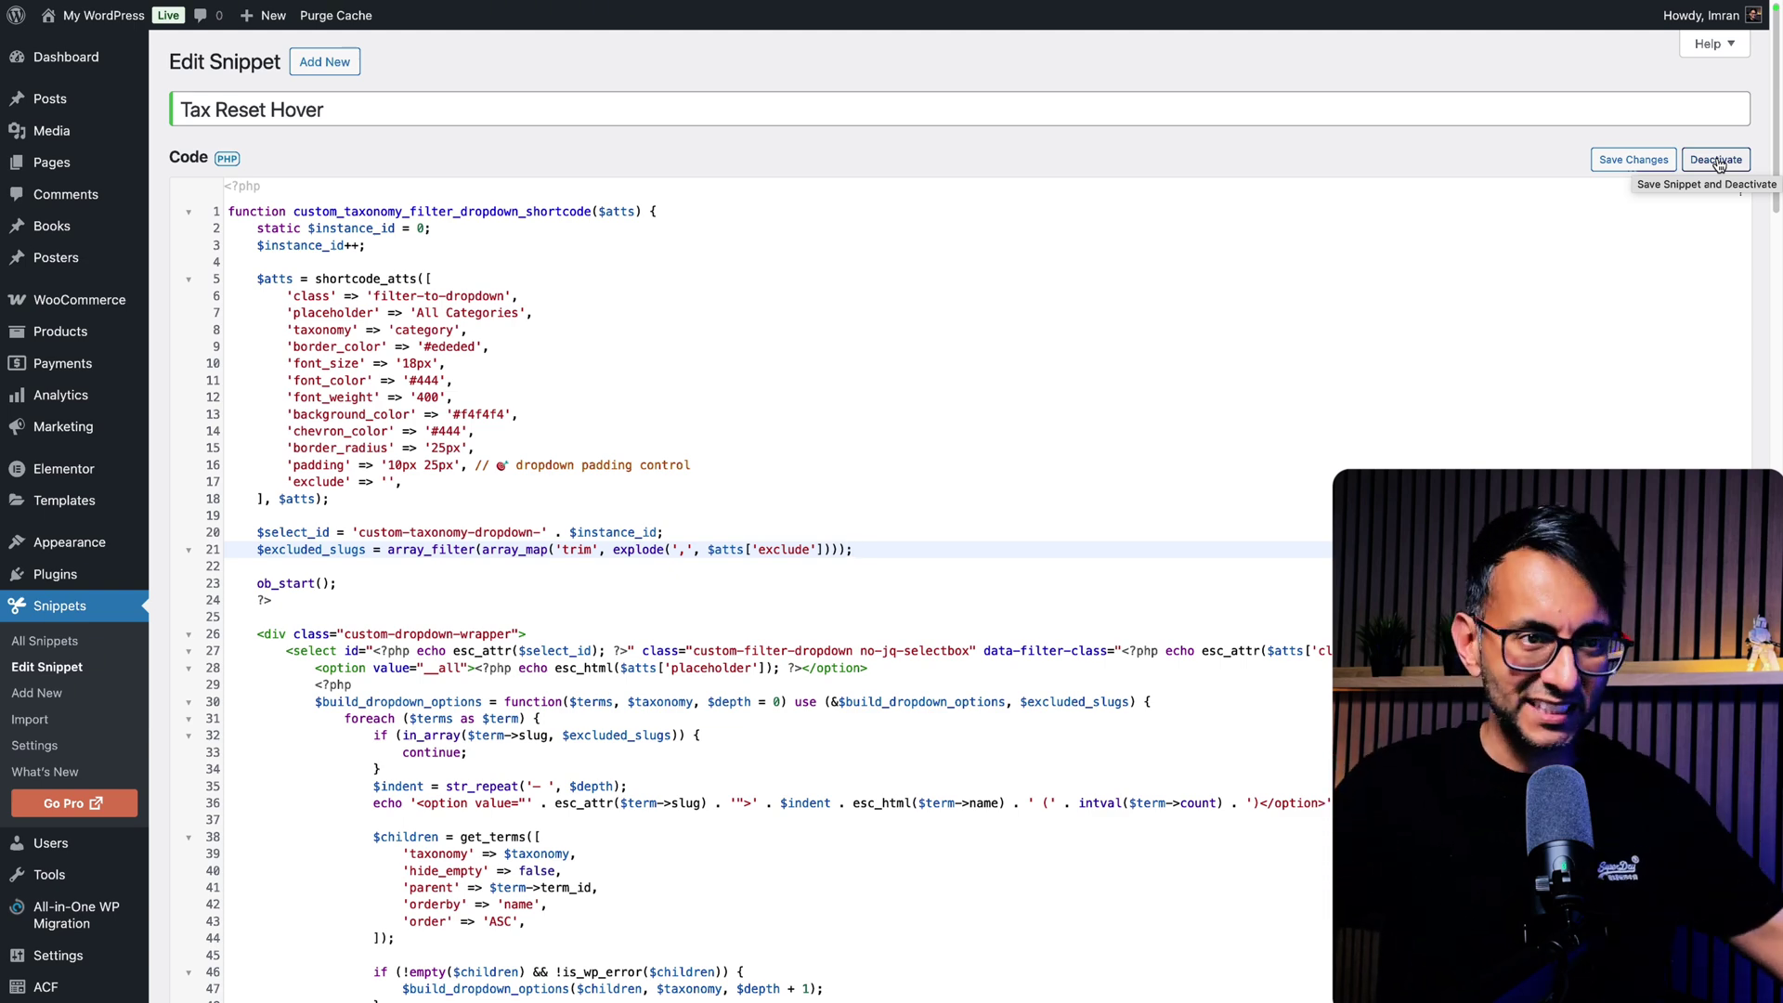
Step: Save and deactivate the Tax Reset Hover snippet
click(1717, 162)
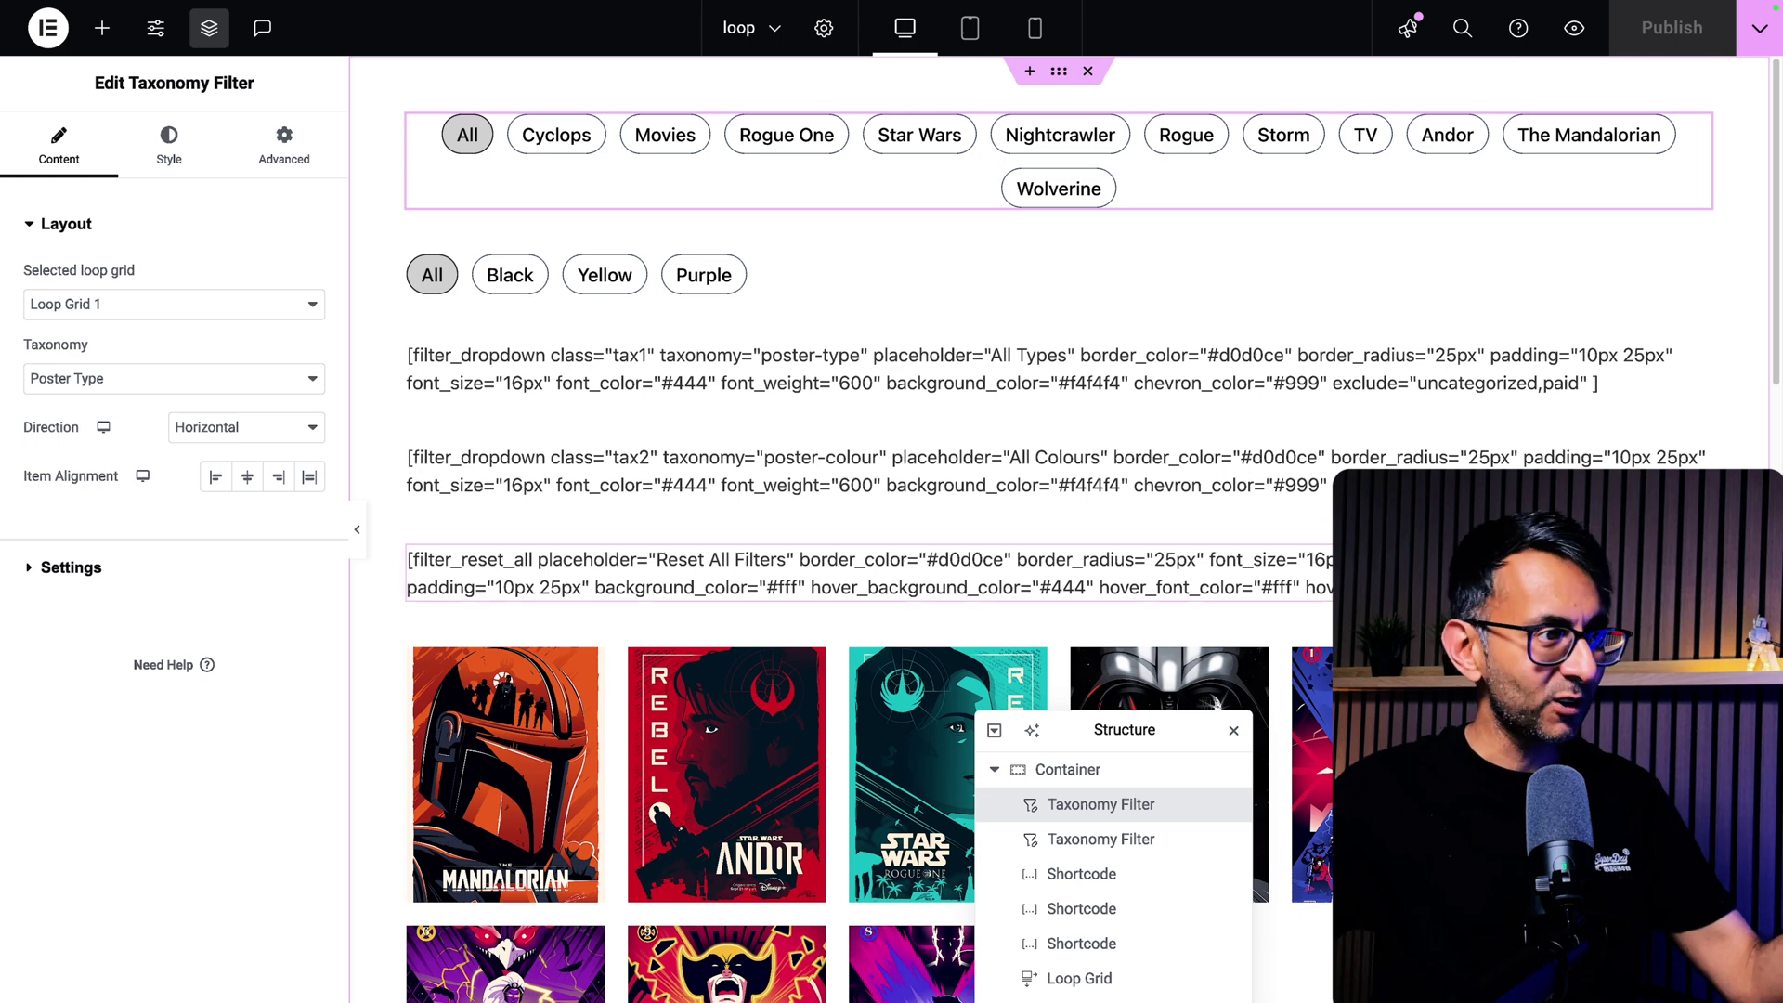
click(1138, 836)
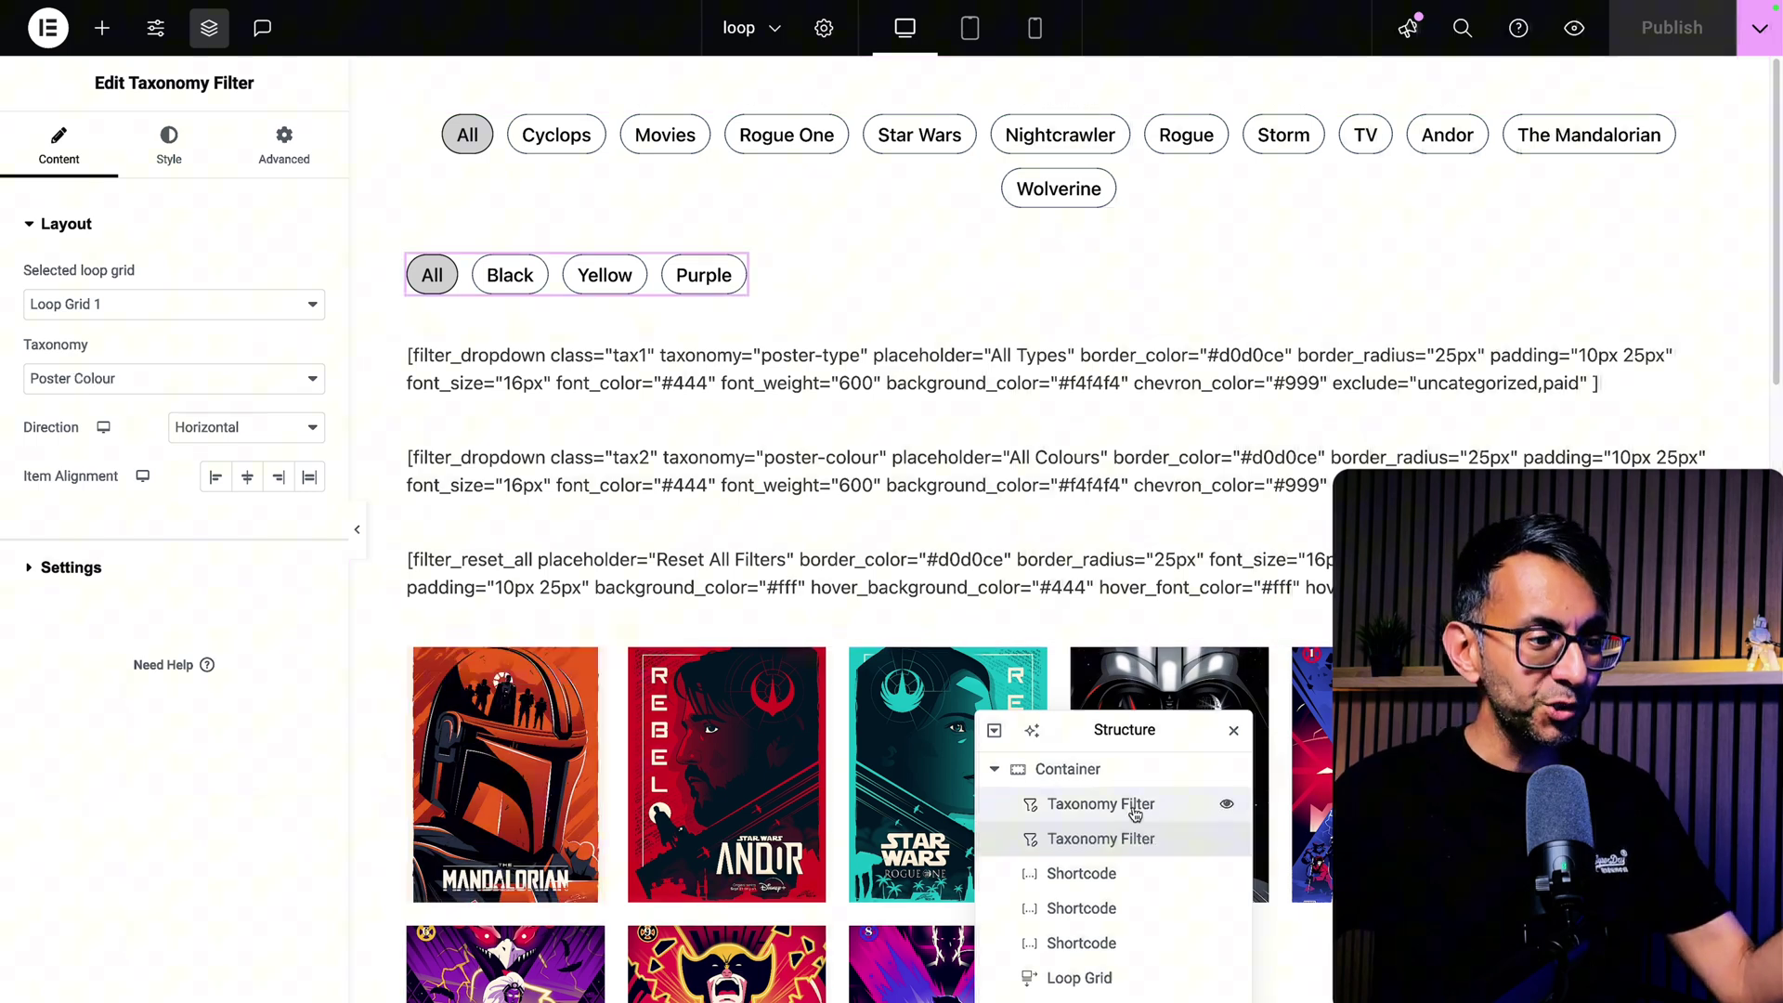
click(1140, 806)
click(1137, 836)
click(1140, 811)
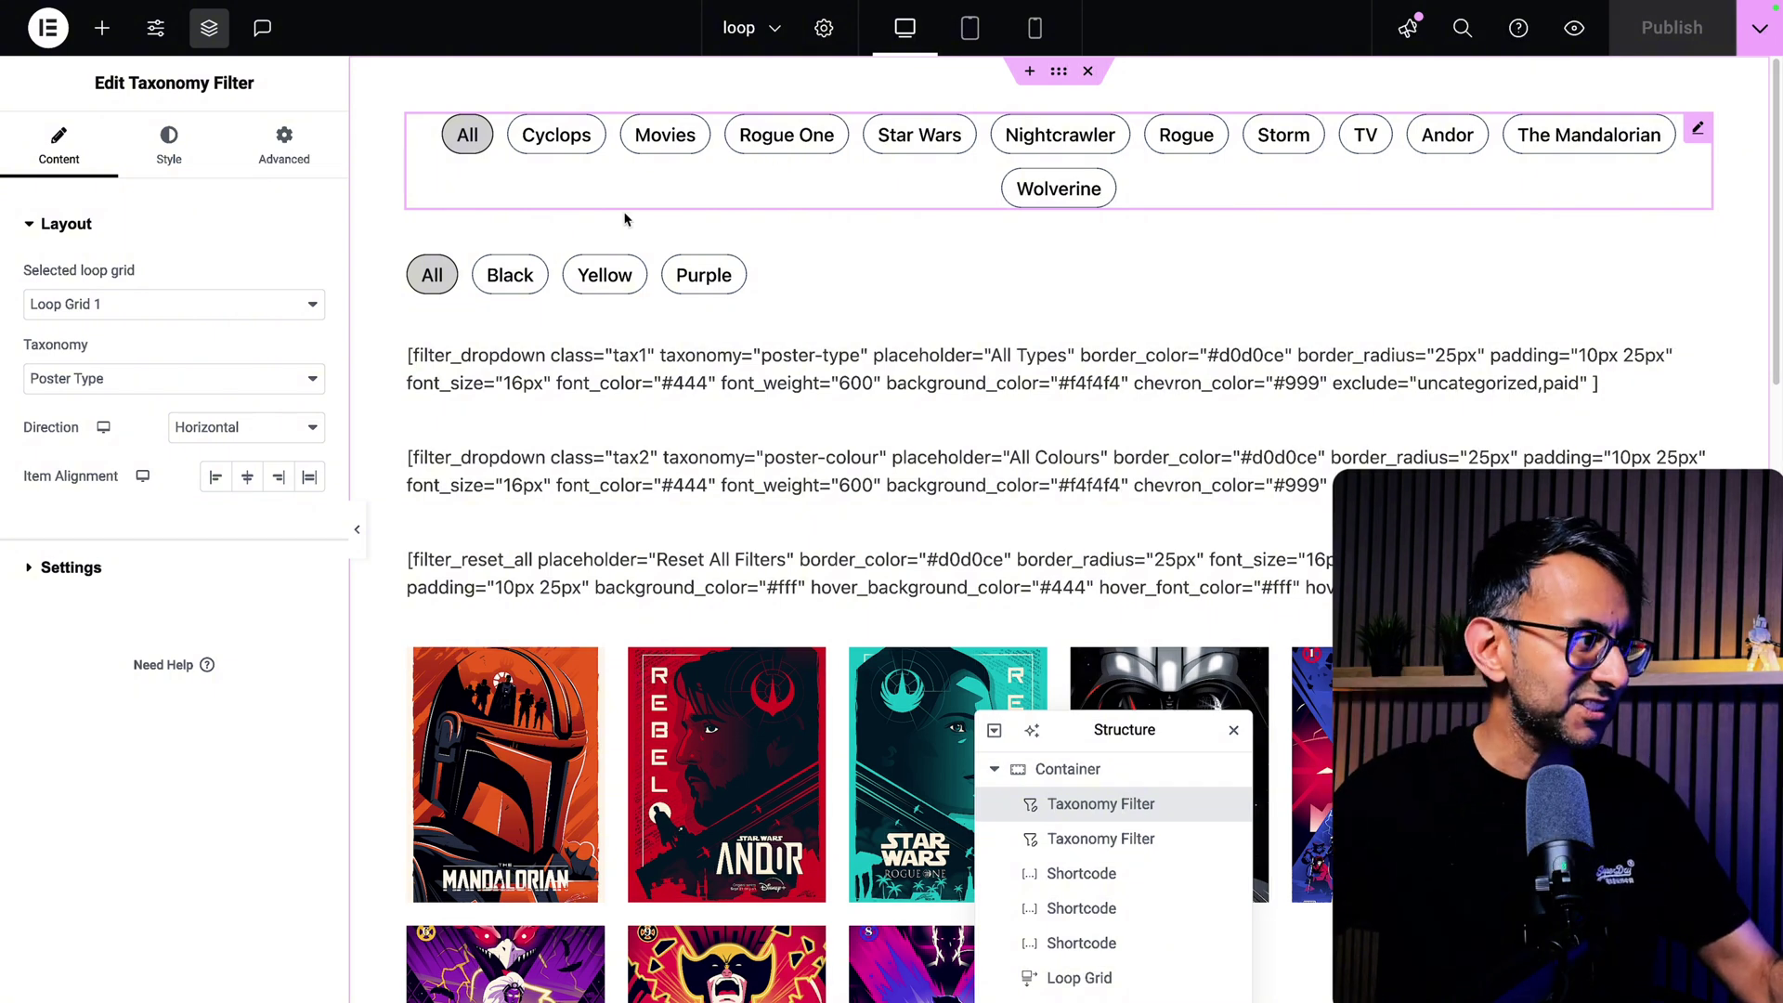
Step: Confirm the type Taxonomy Filter's Advanced CSS class is tax1
click(289, 159)
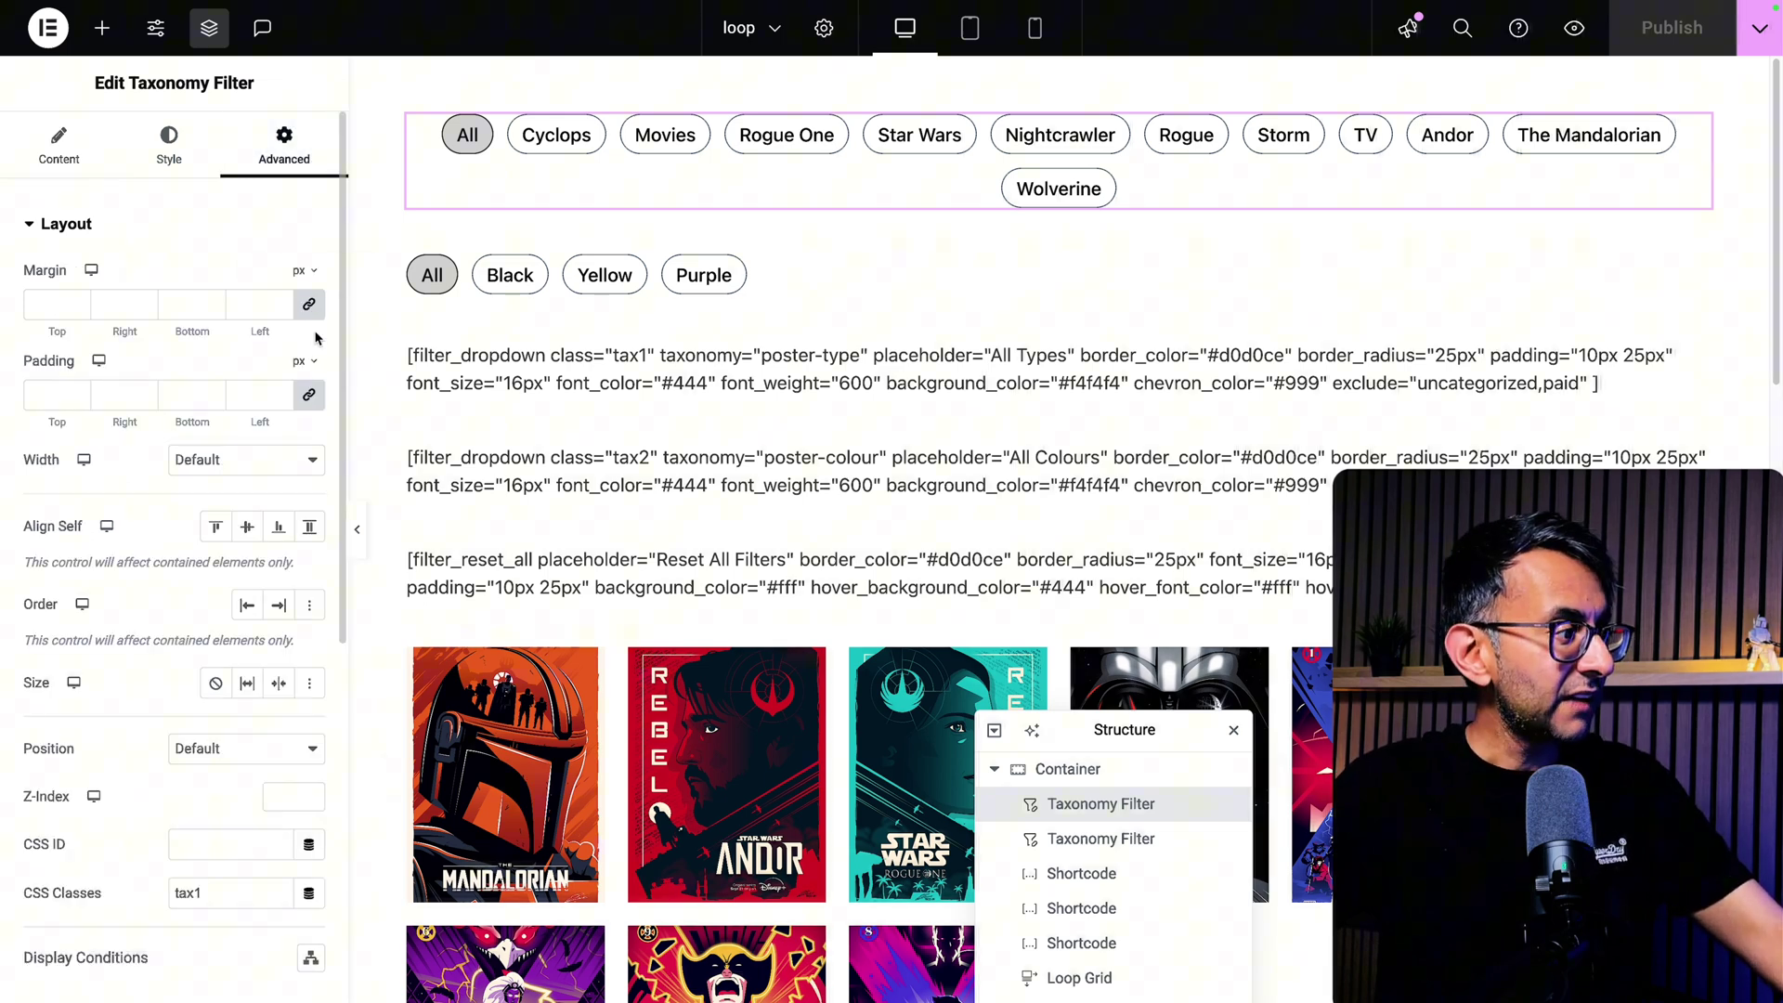
scroll(219, 873, down, 2)
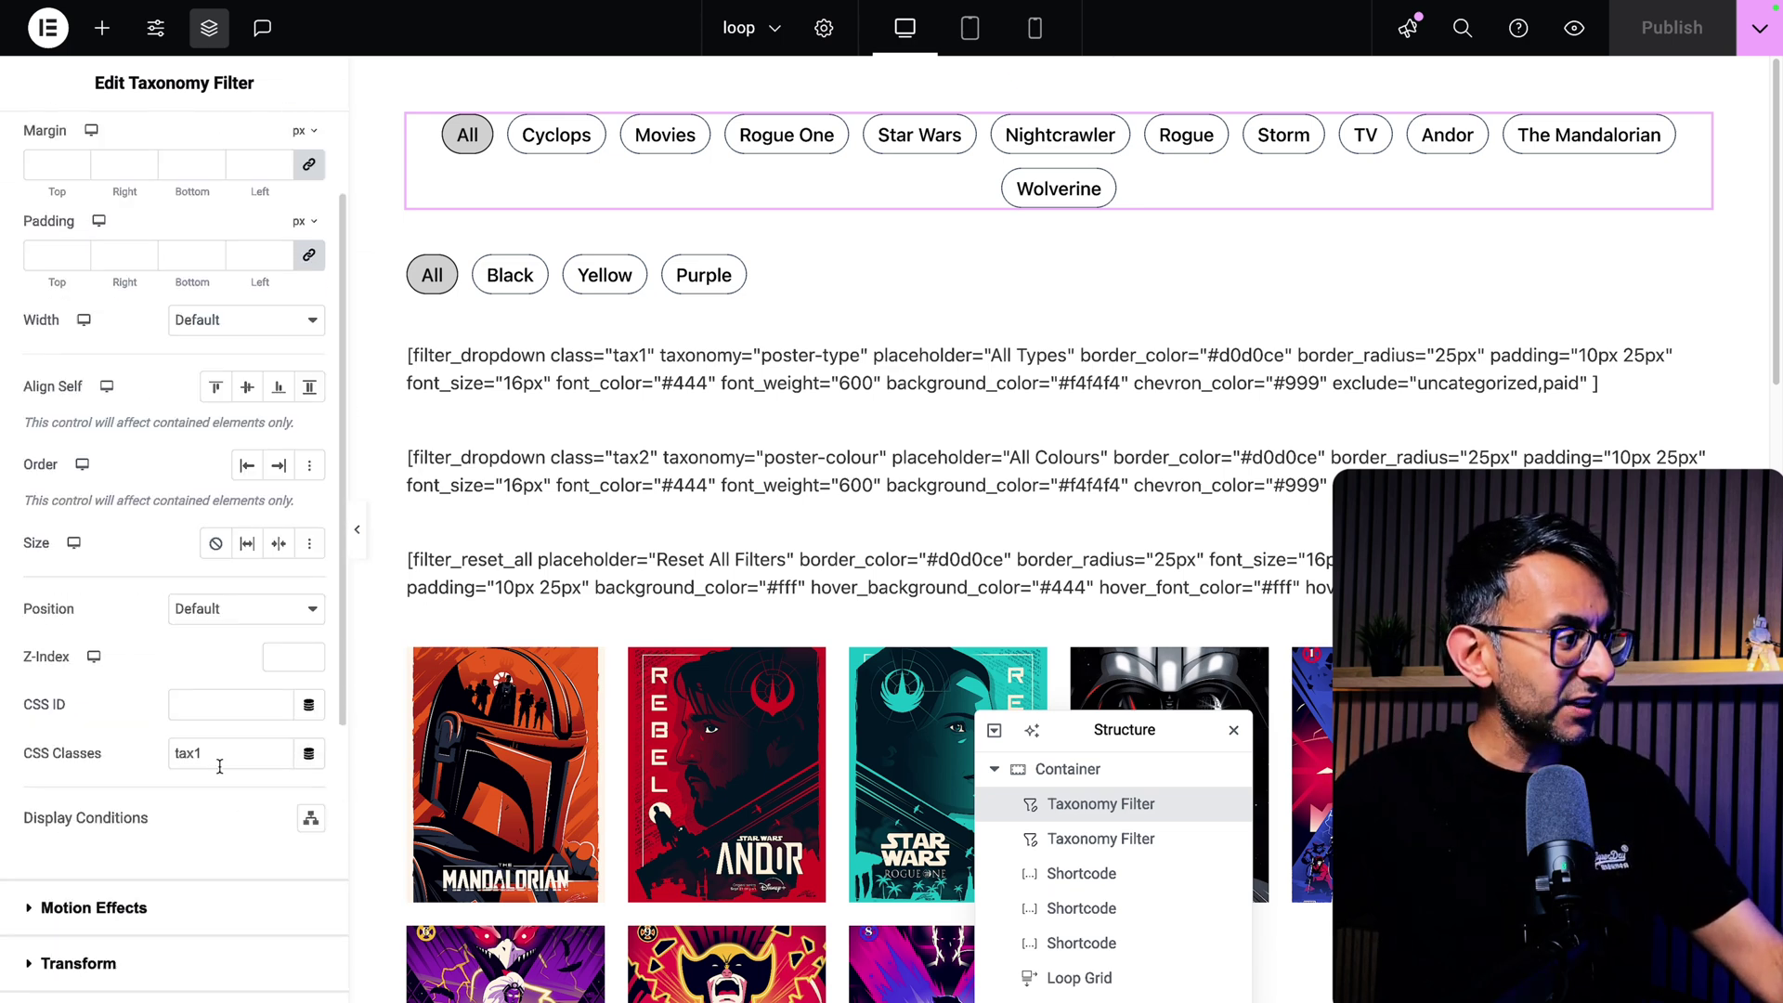
click(219, 753)
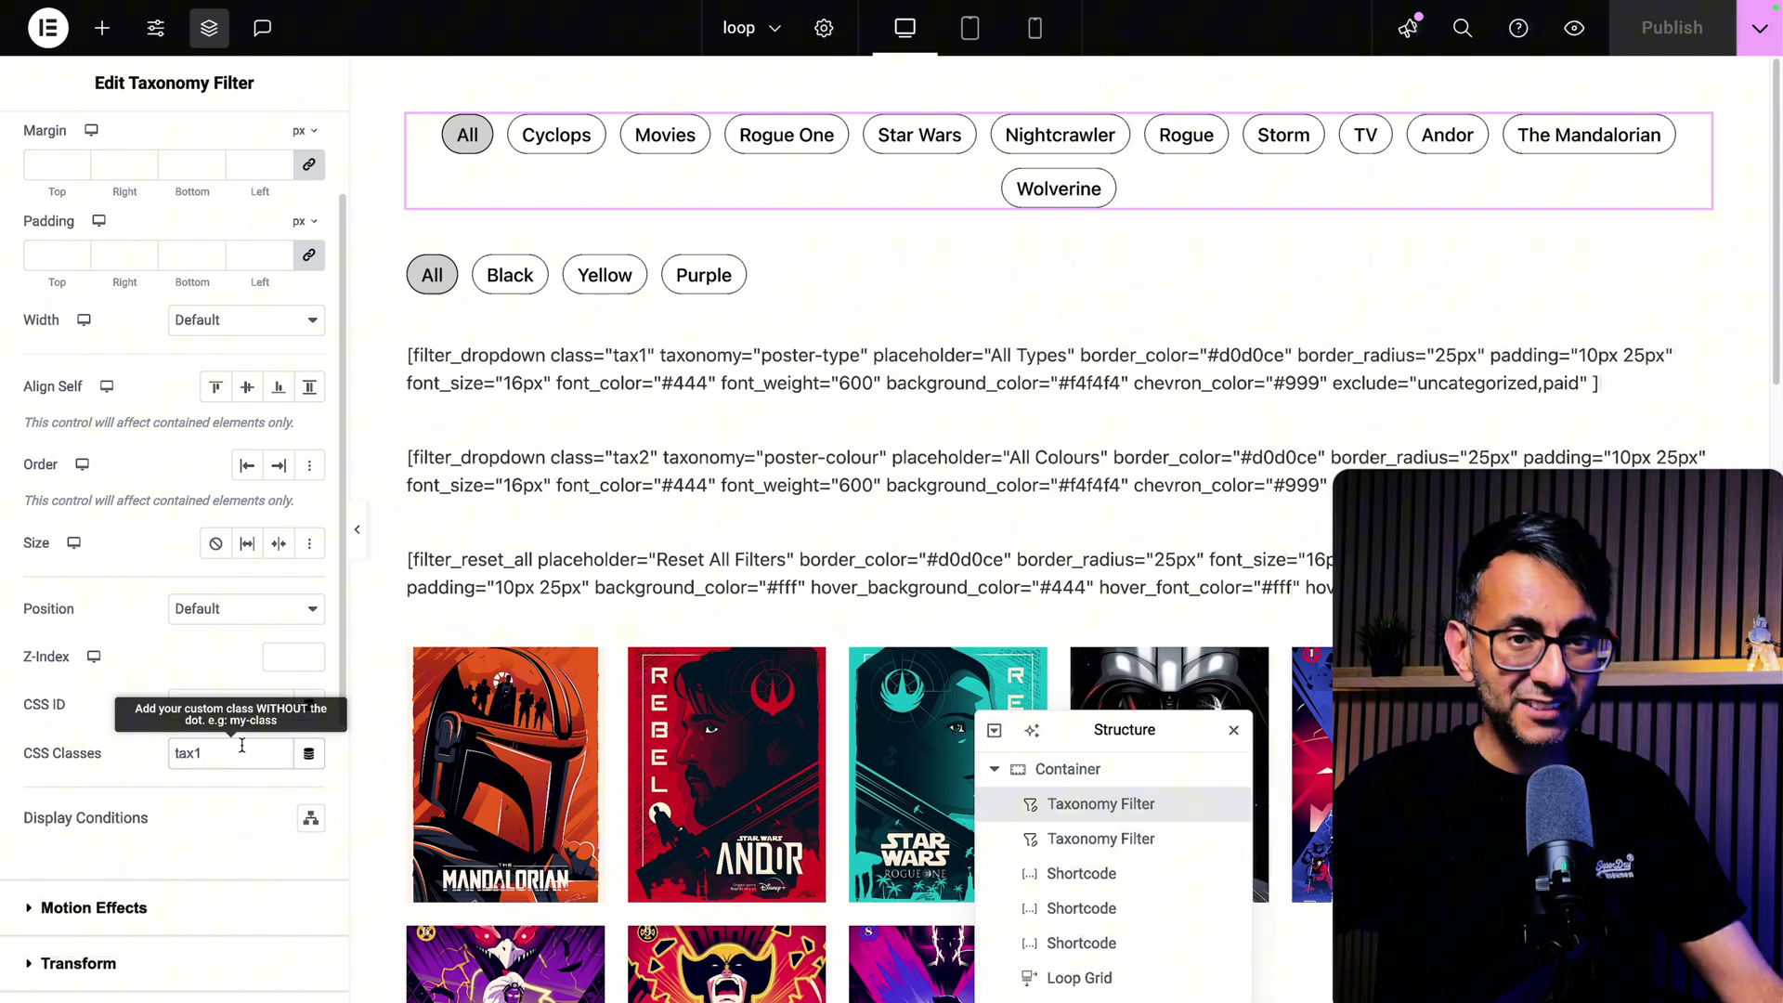
Step: Confirm the colour Taxonomy Filter's CSS class is tax2, then open the All Types shortcode
click(1152, 838)
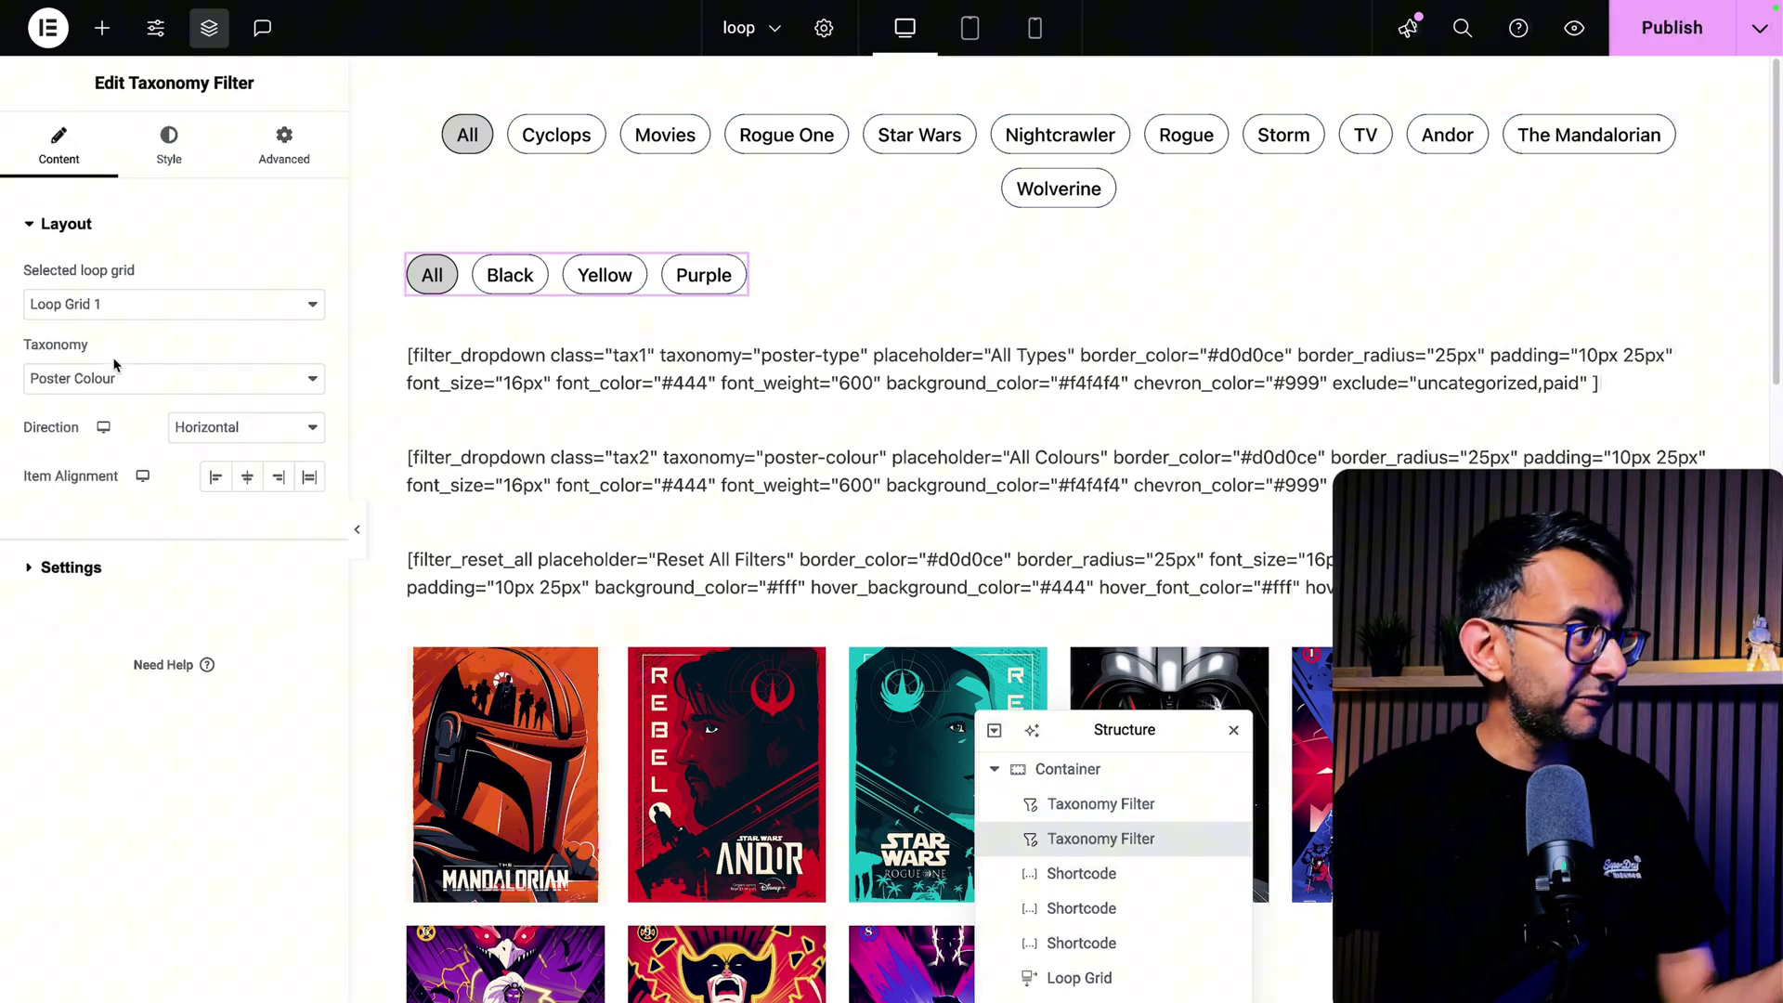
click(279, 175)
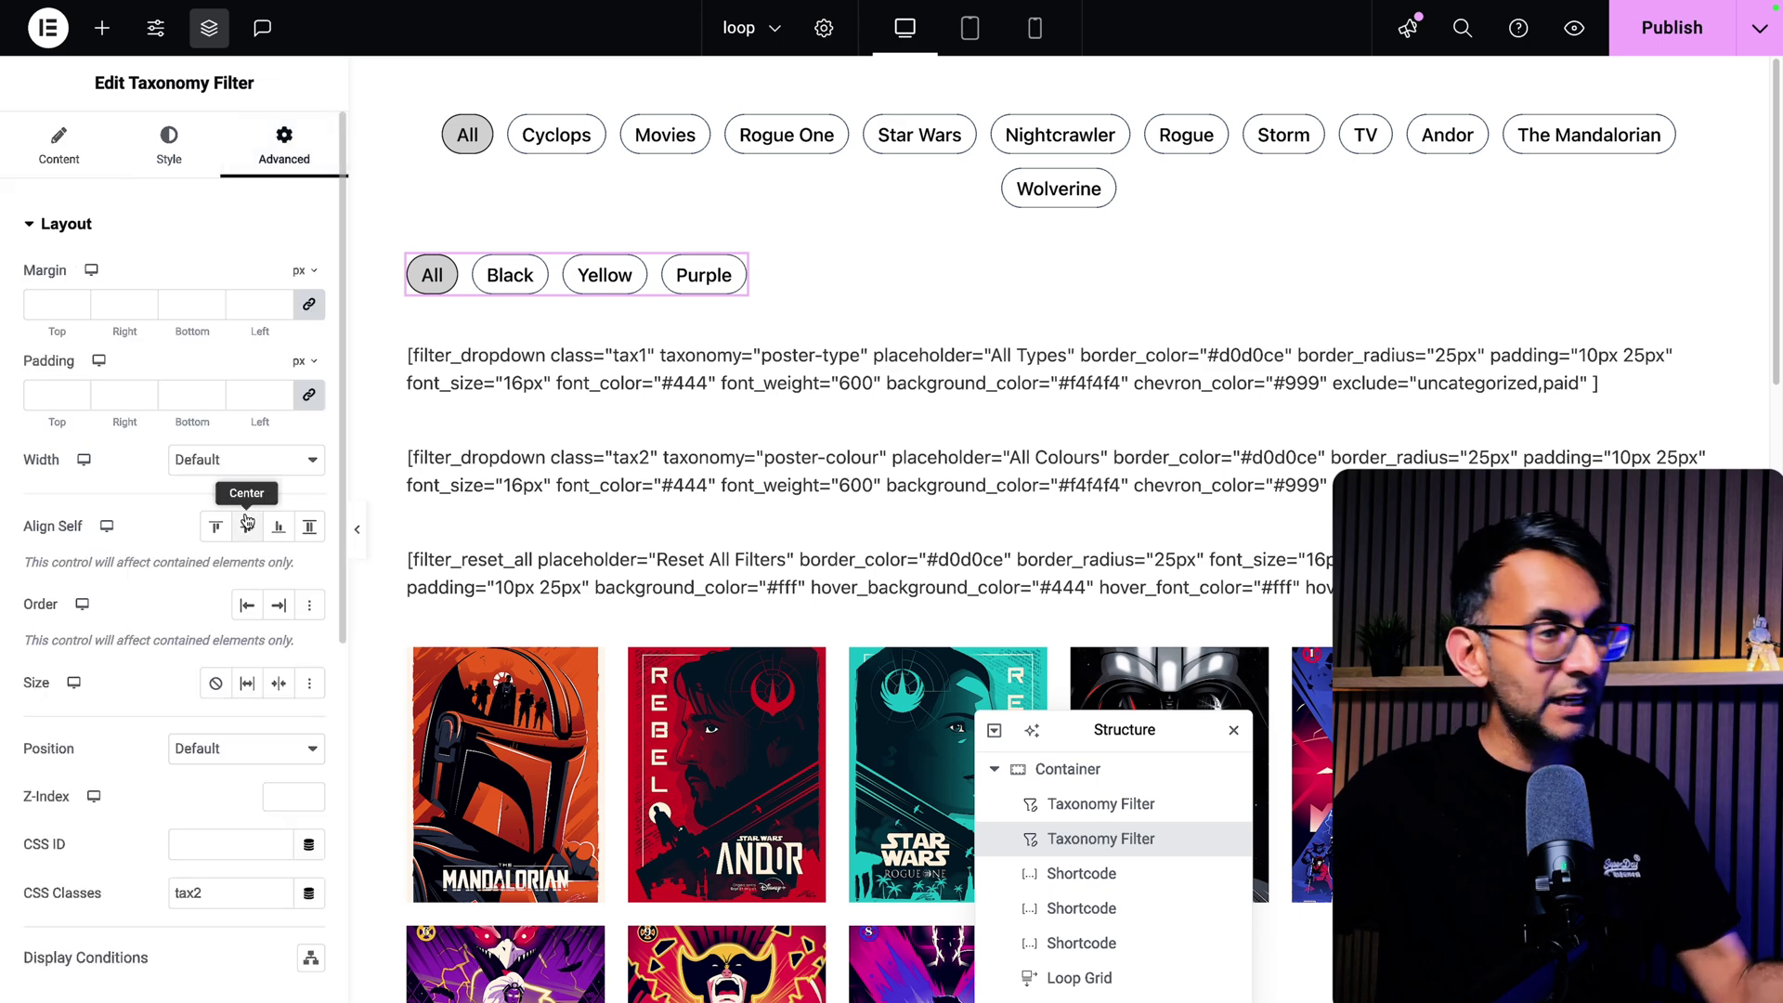
scroll(155, 651, down, 1)
scroll(155, 652, down, 1)
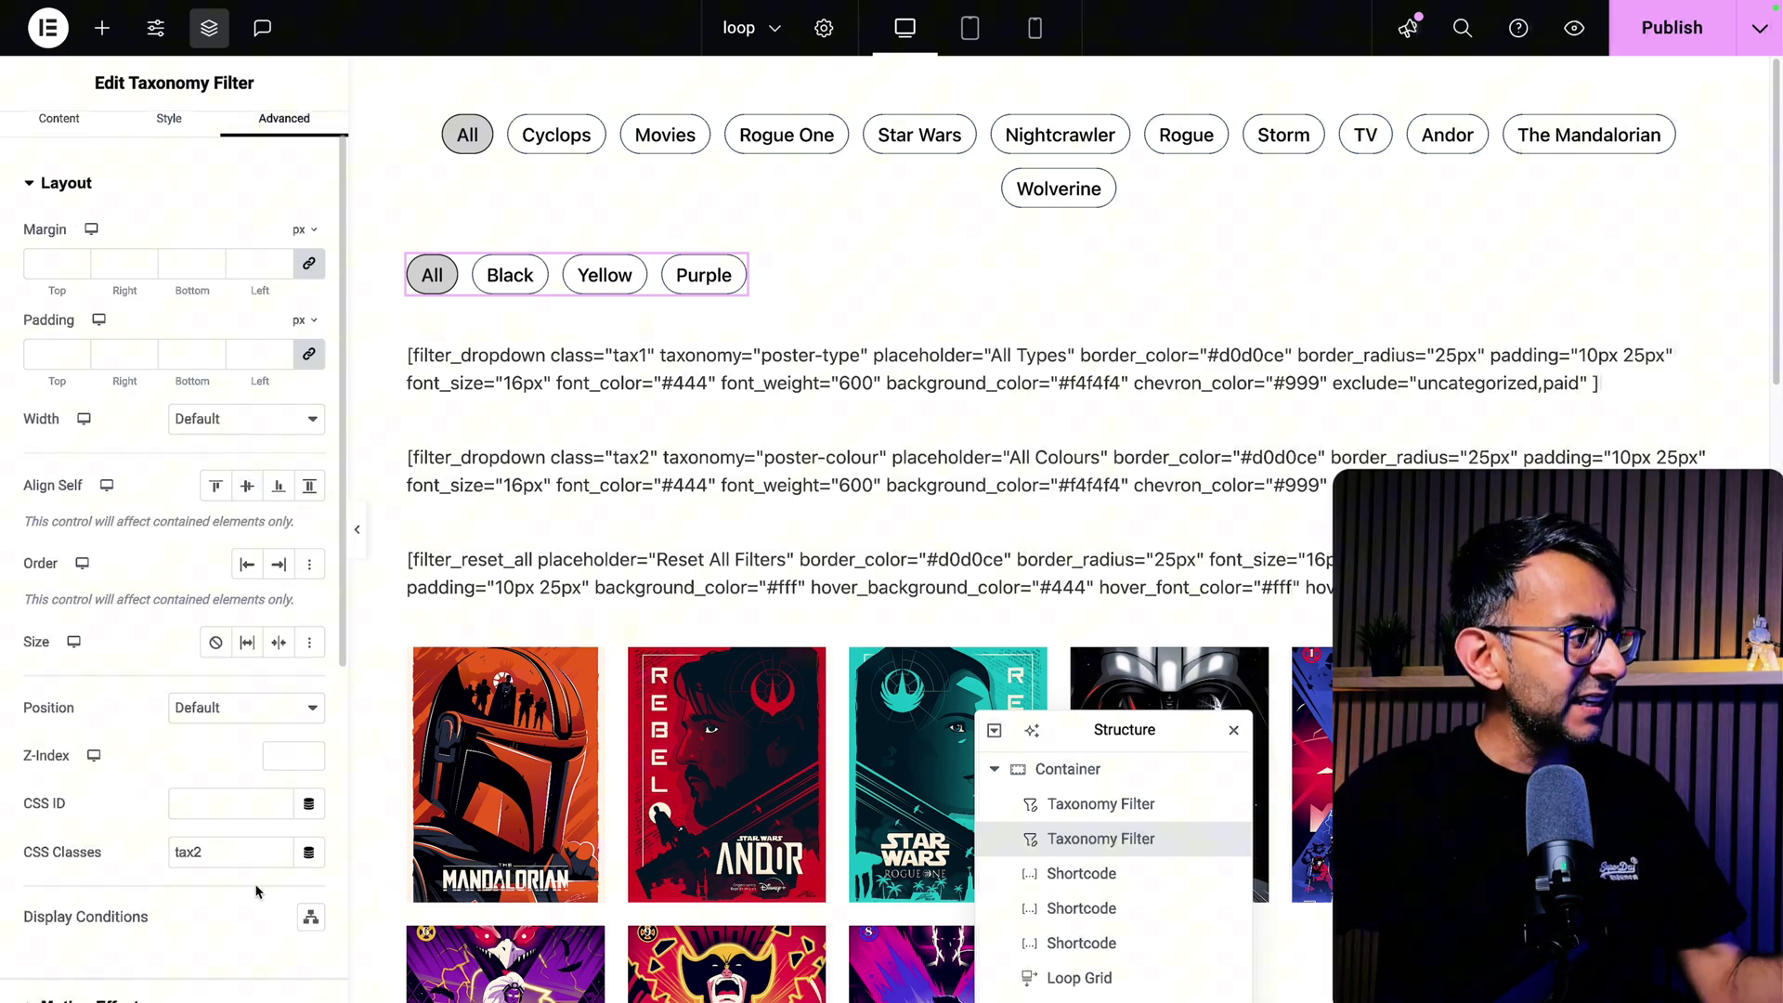
click(257, 851)
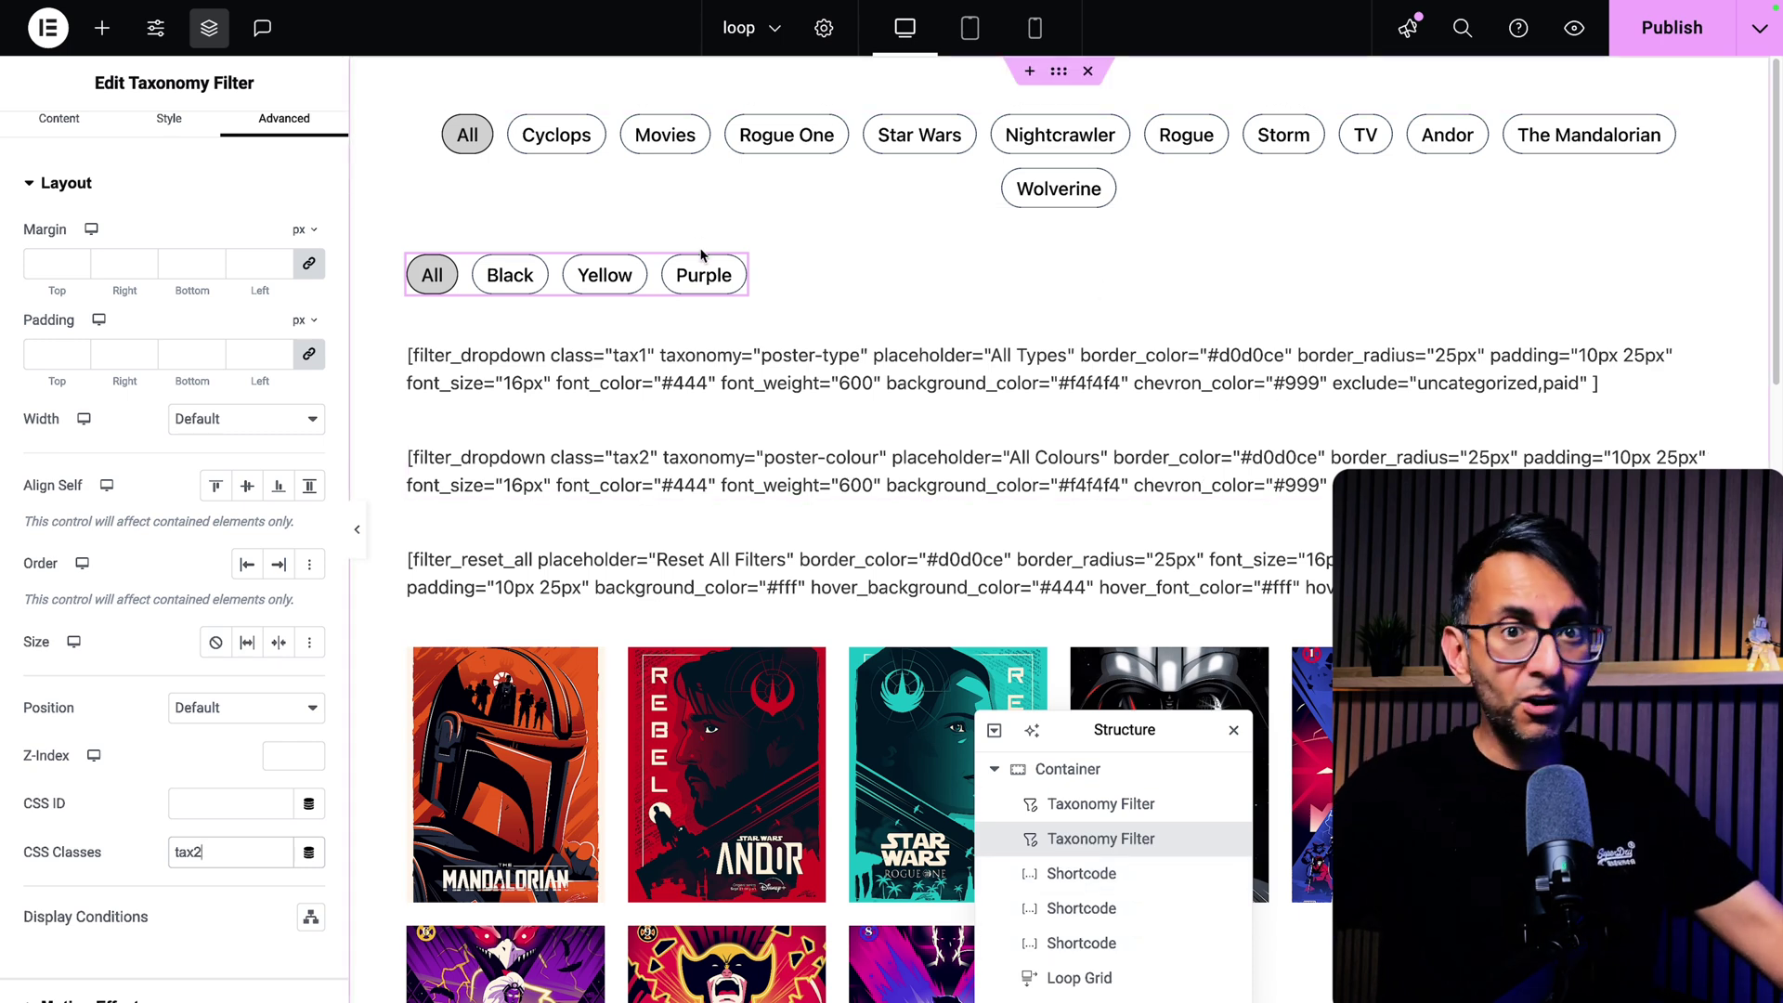
click(1152, 882)
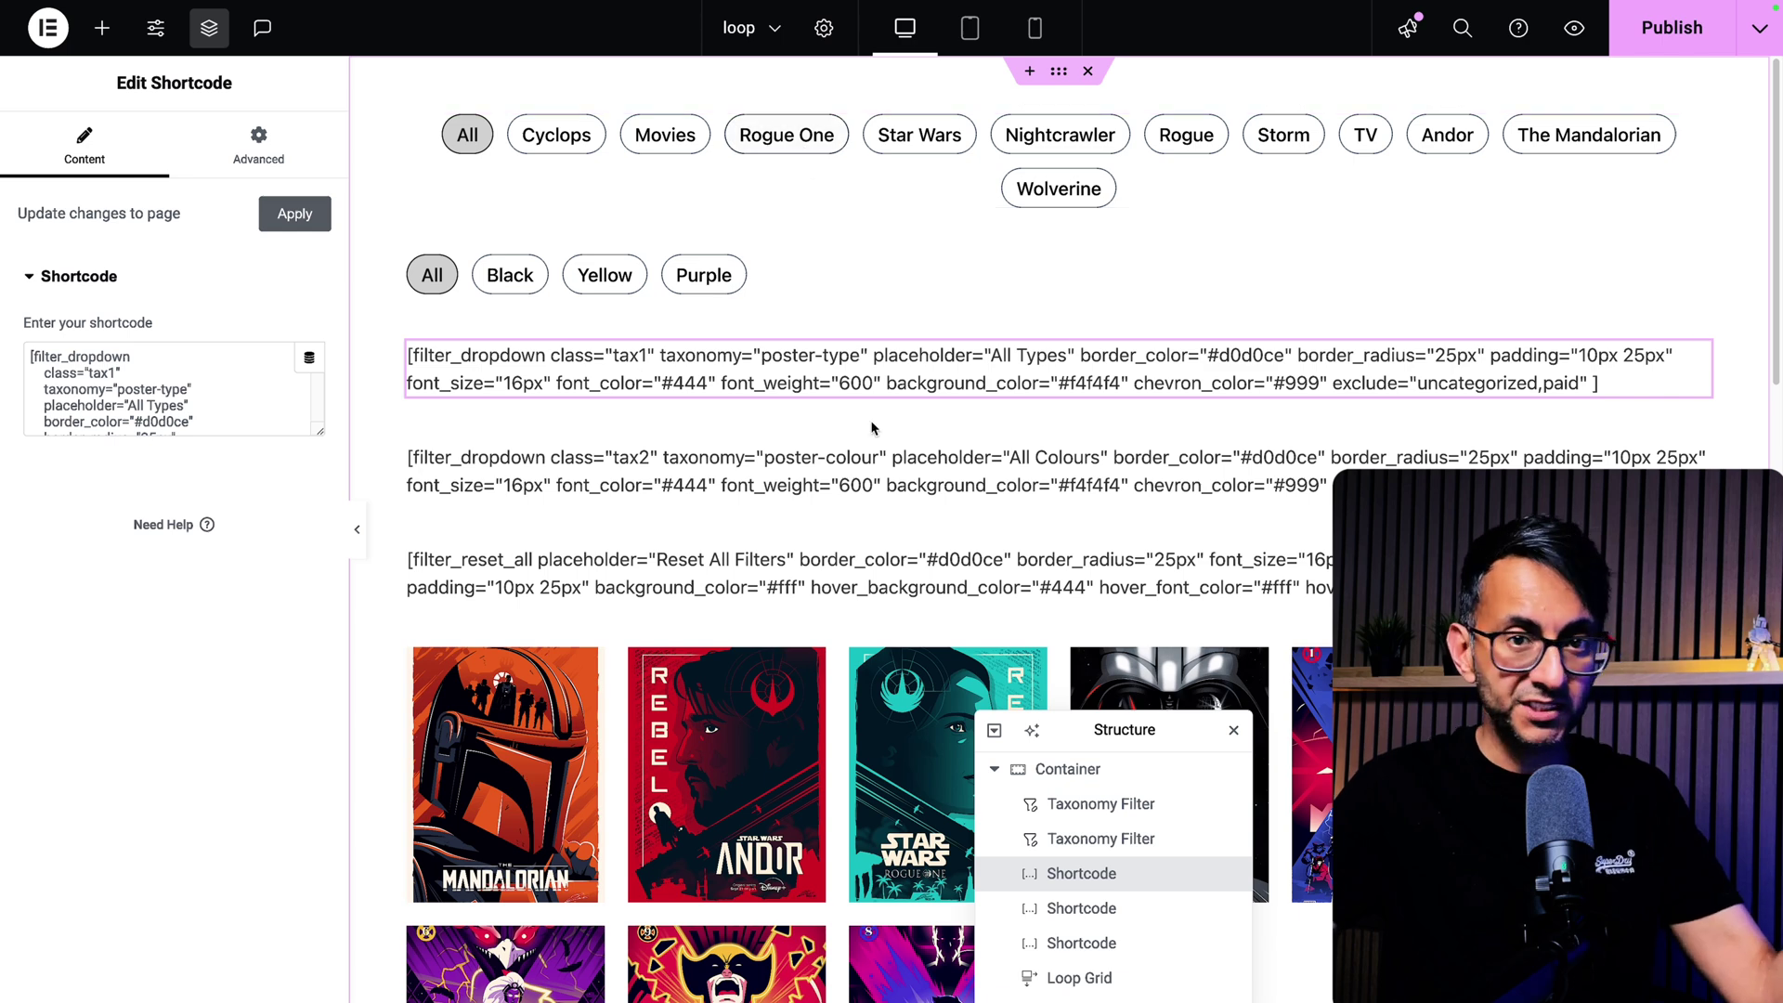
Step: View the All Colours shortcode, then open the Reset All Filters shortcode's settings
click(806, 486)
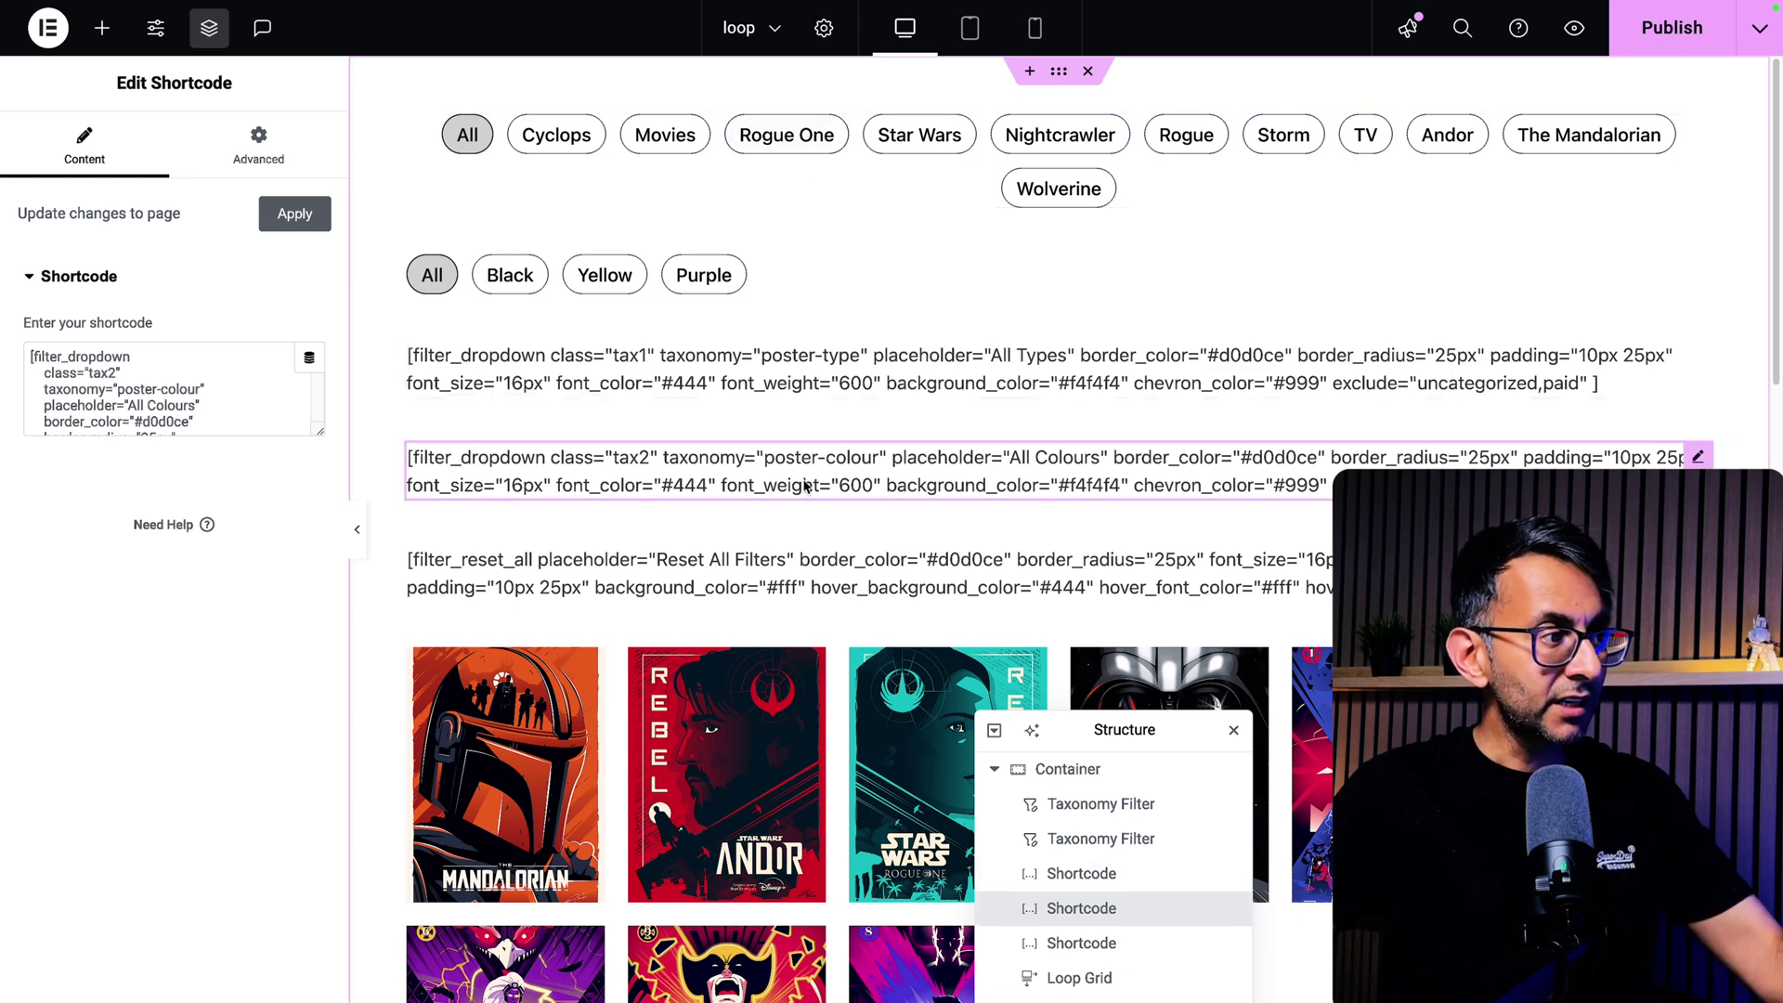
click(752, 570)
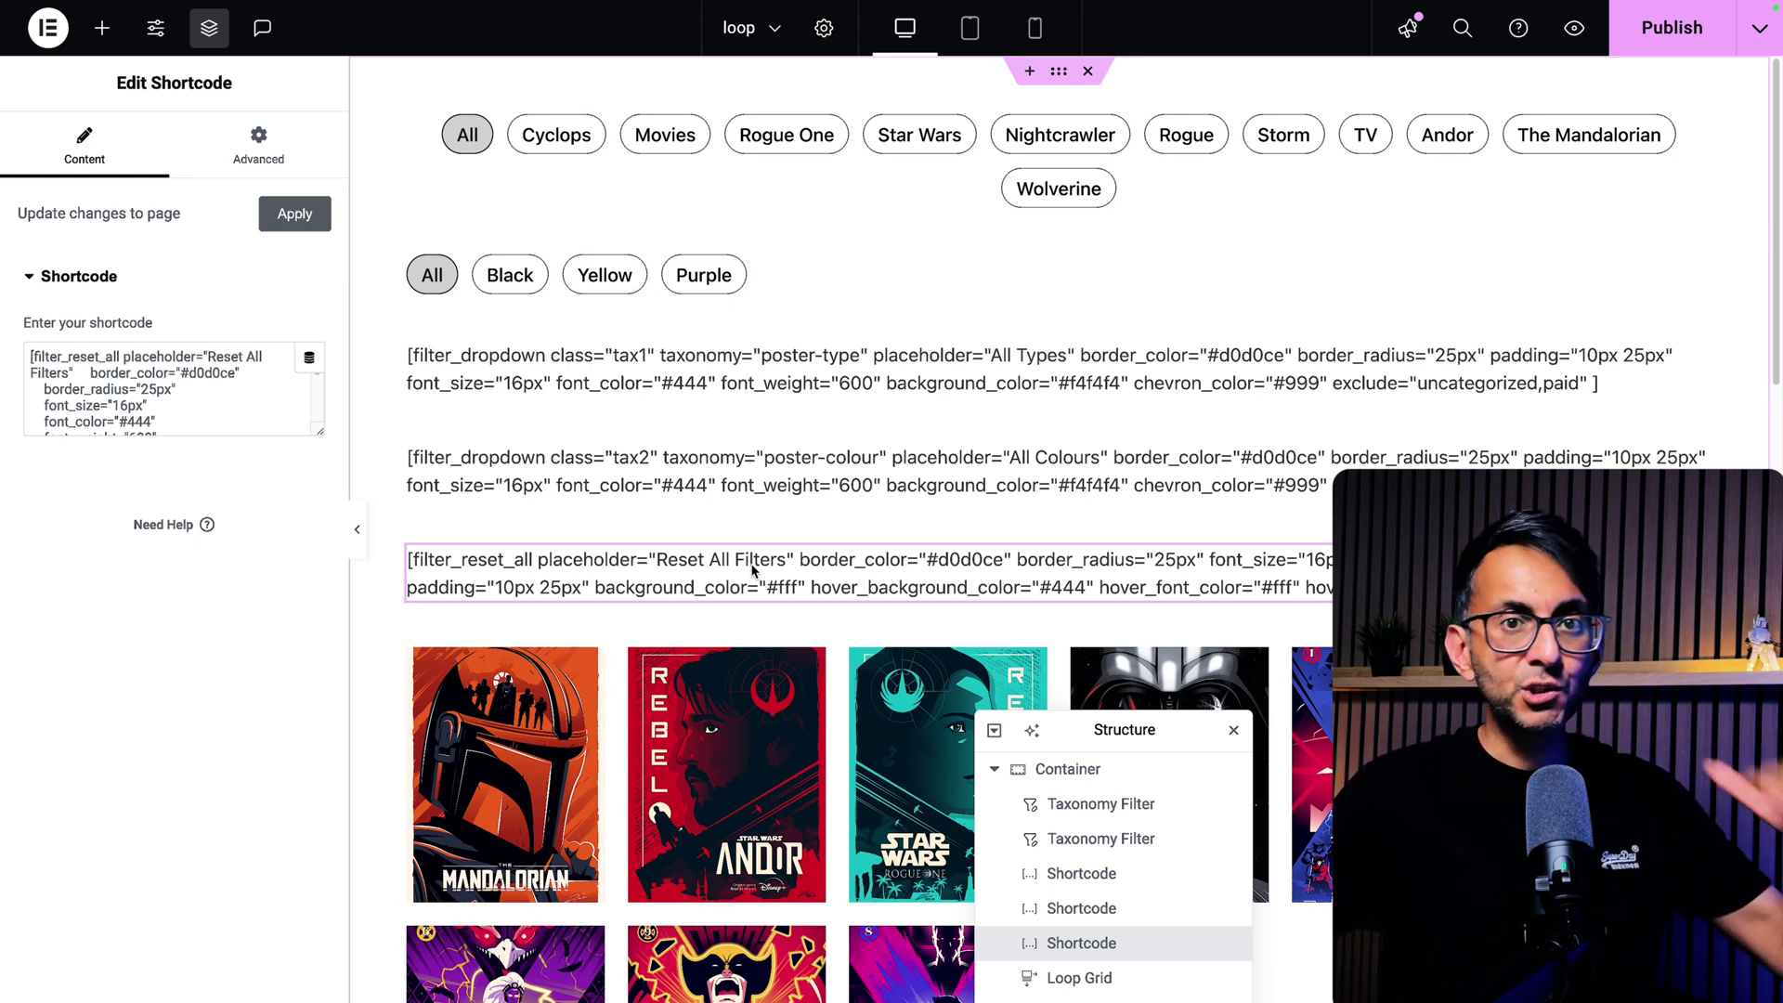
Step: Zoom in and expand the All Types shortcode box to read its tax1 filter_dropdown attributes
click(907, 386)
key(ctrl+plus)
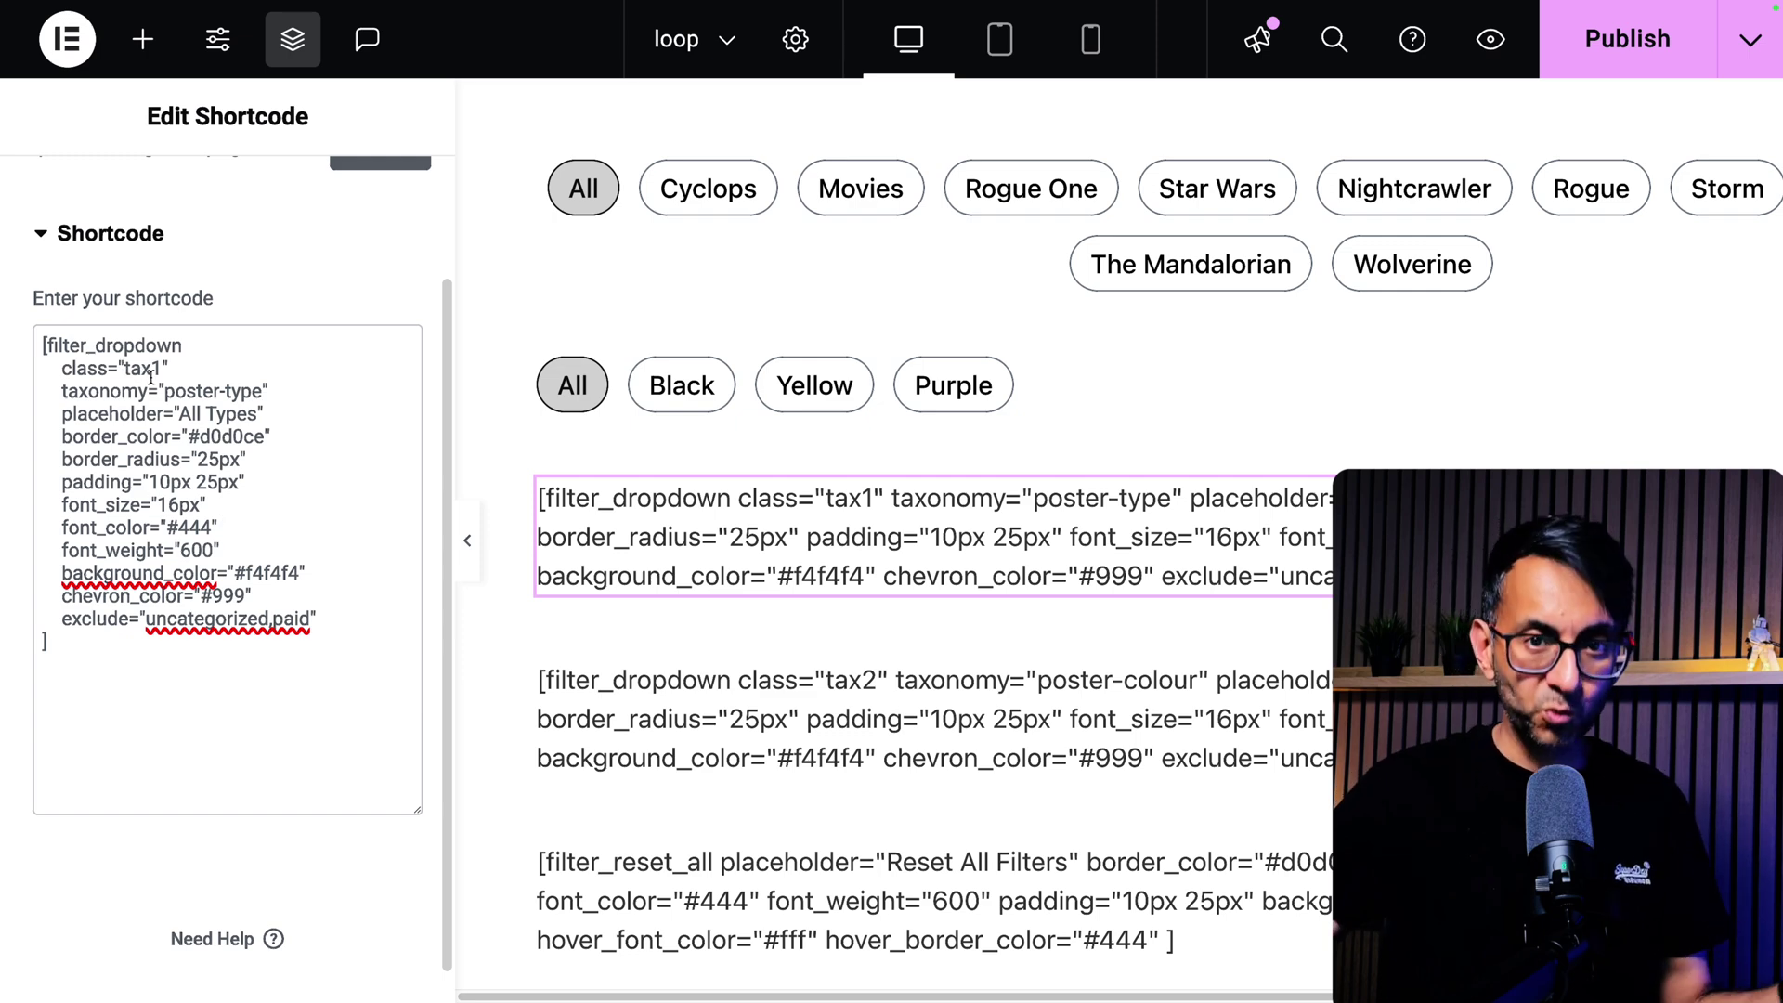
click(743, 719)
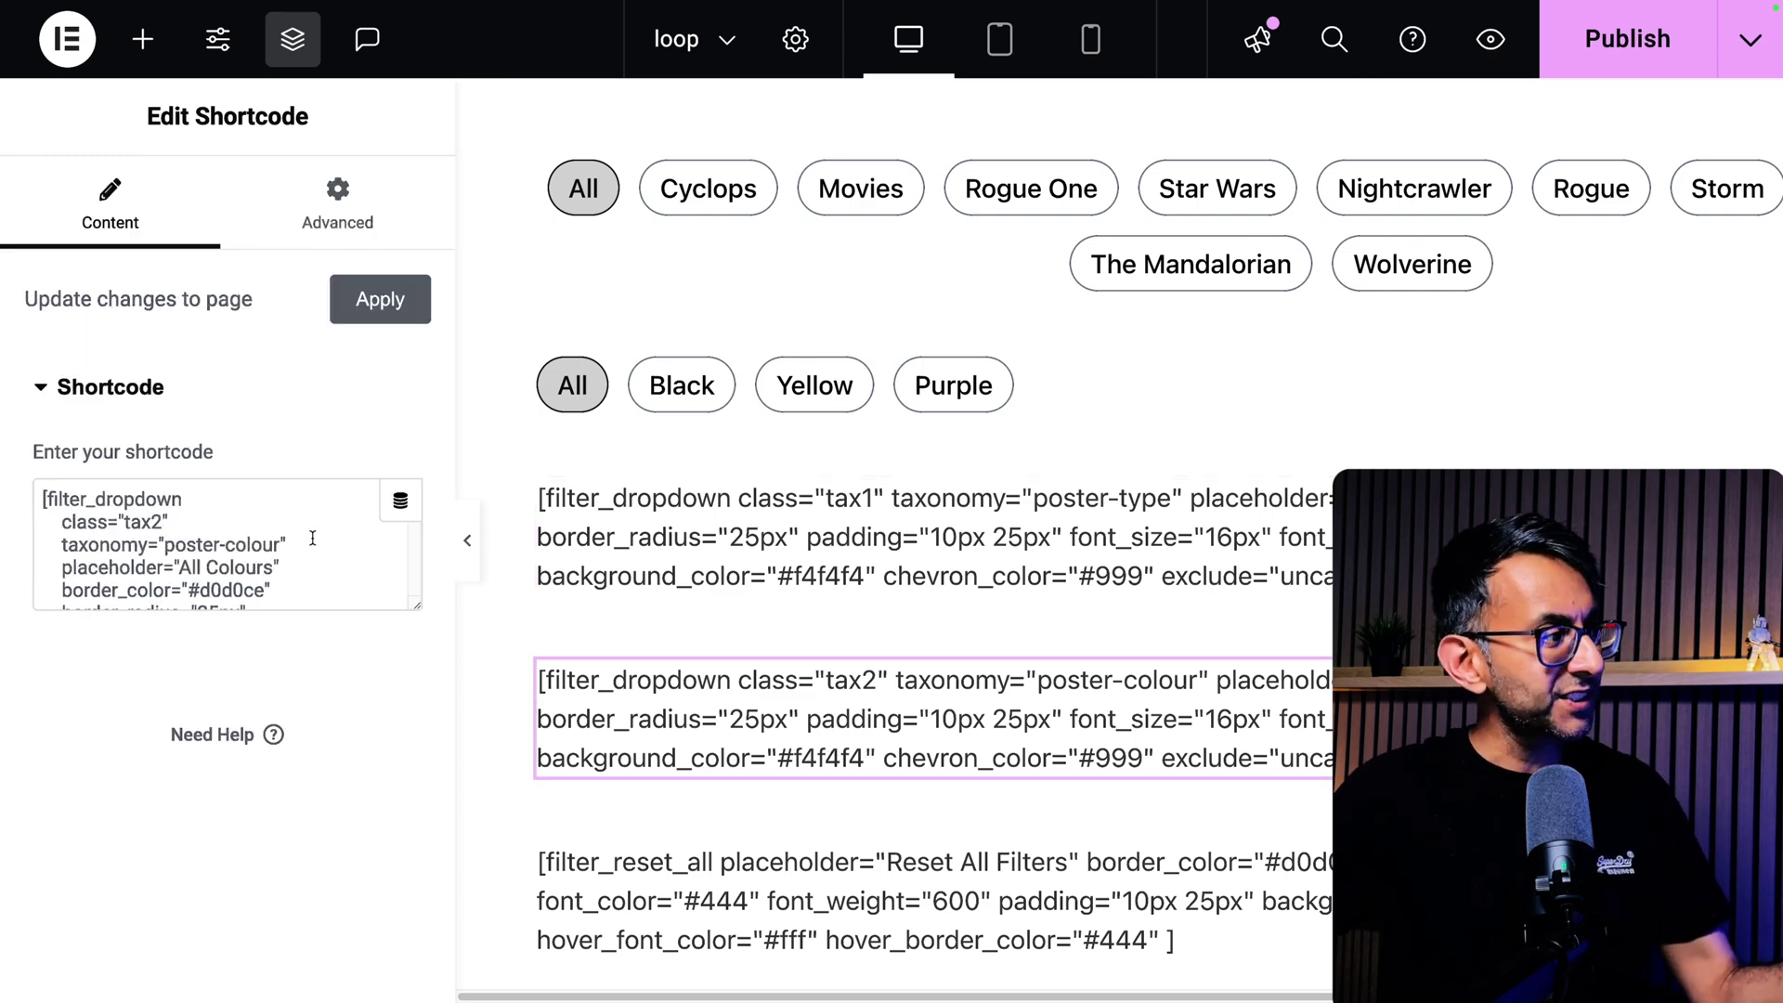
click(650, 520)
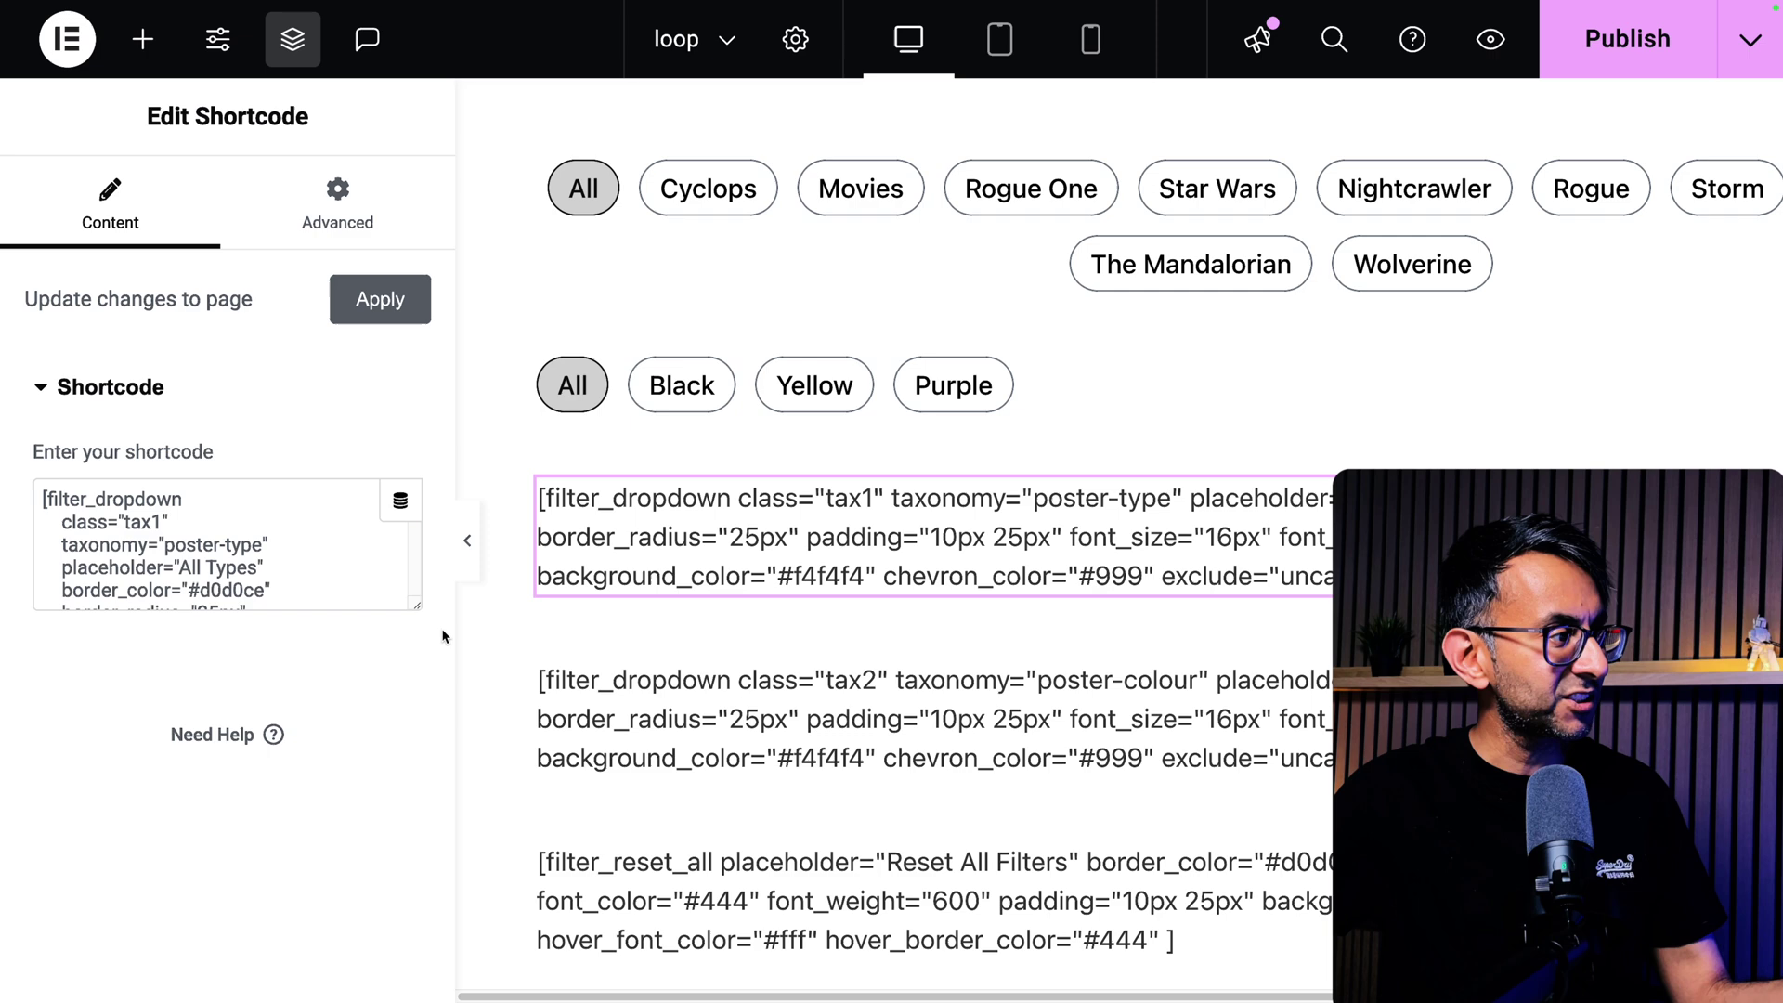
drag(409, 606, 417, 836)
click(375, 680)
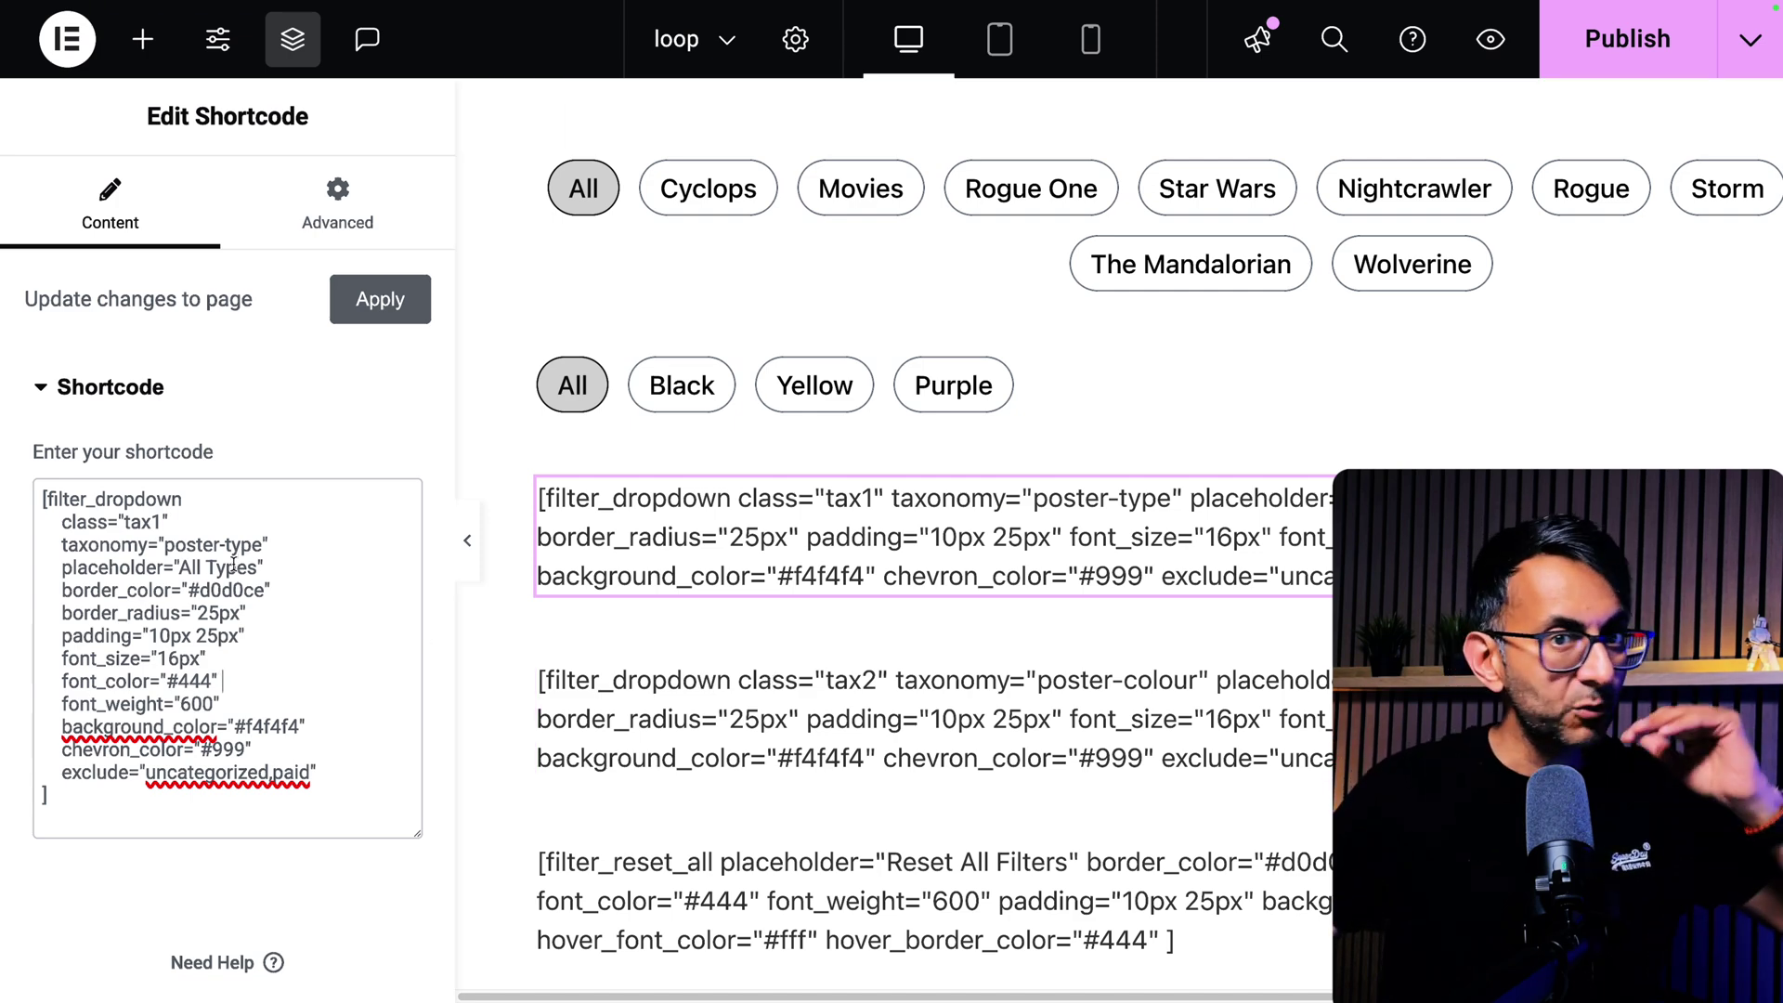
key(Down)
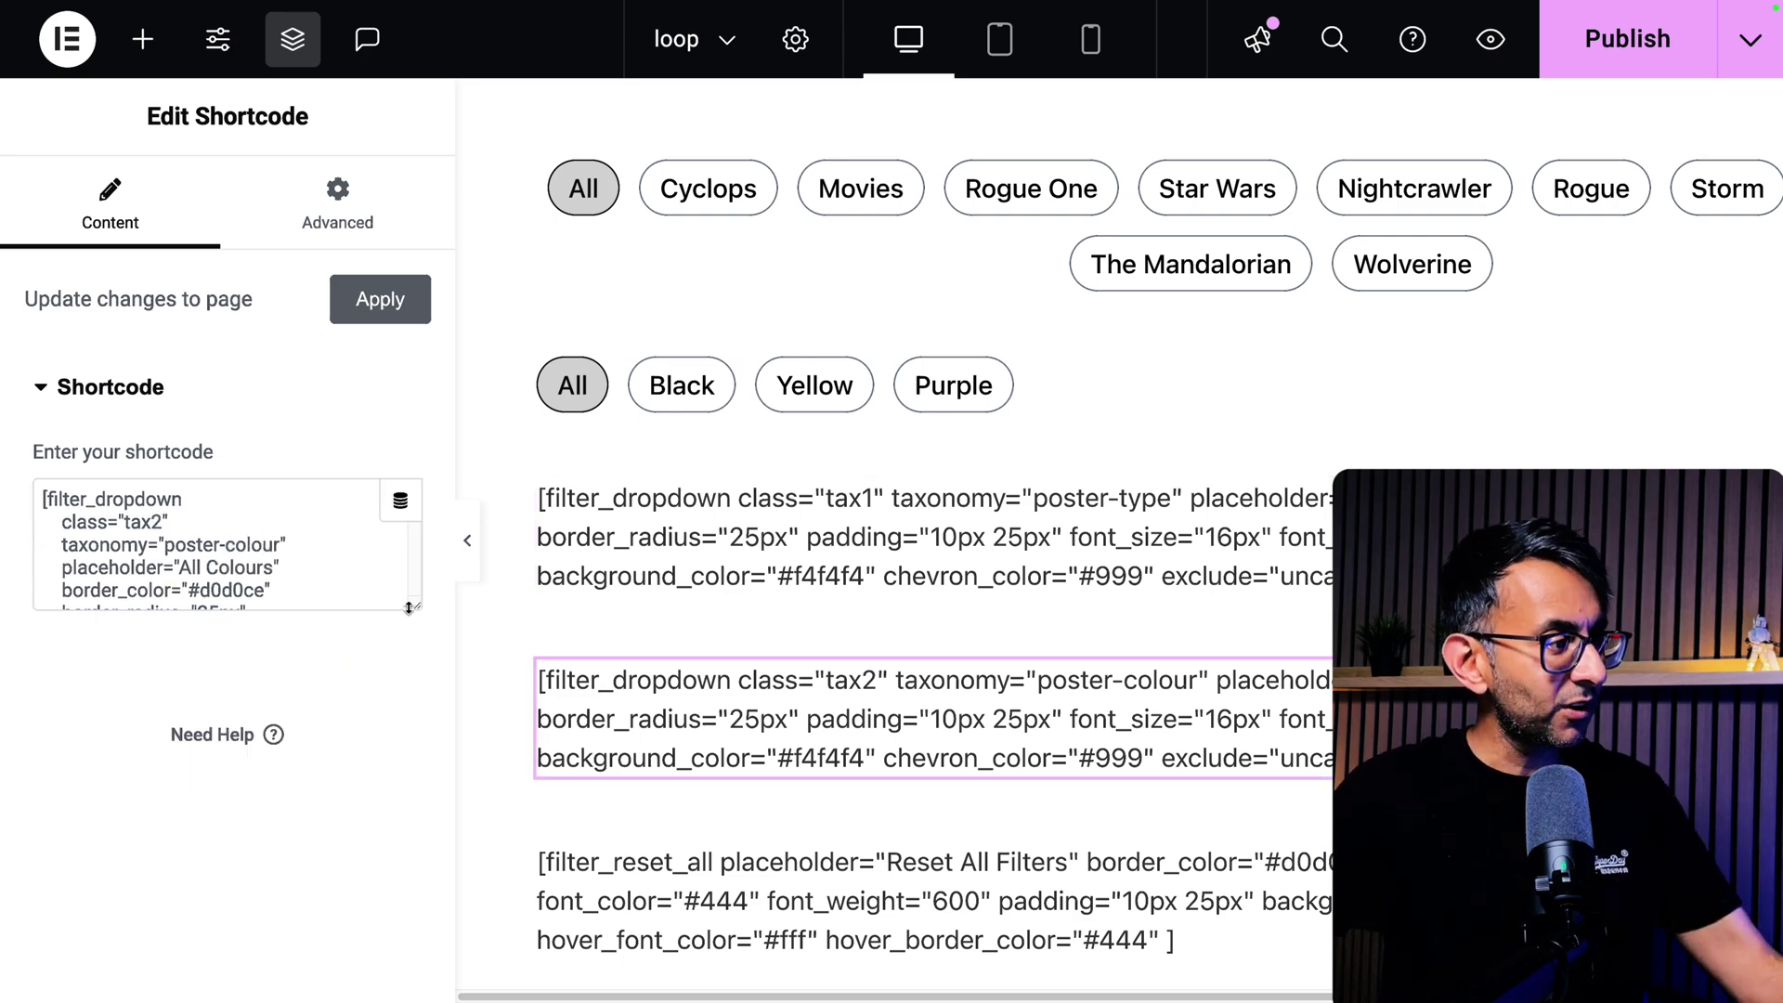
Step: Expand the colour shortcode box and respell placeholder "All Colours" as "All Colors"
drag(408, 608, 416, 896)
click(363, 750)
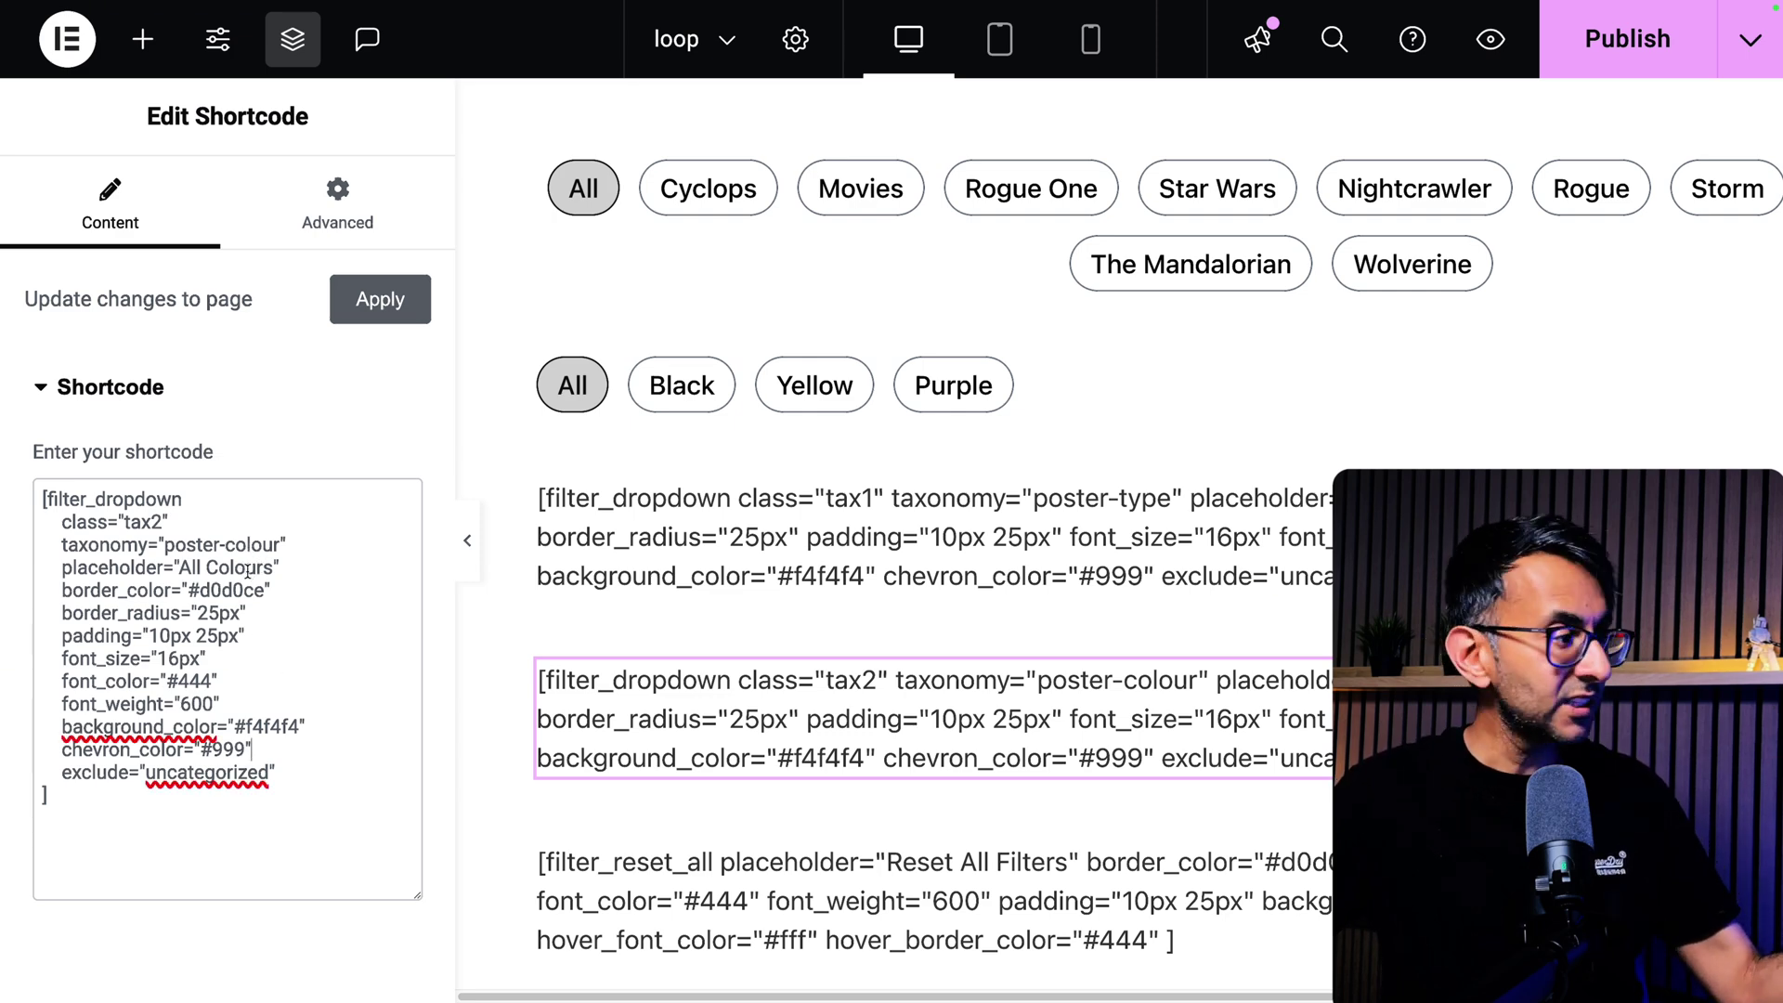
click(256, 567)
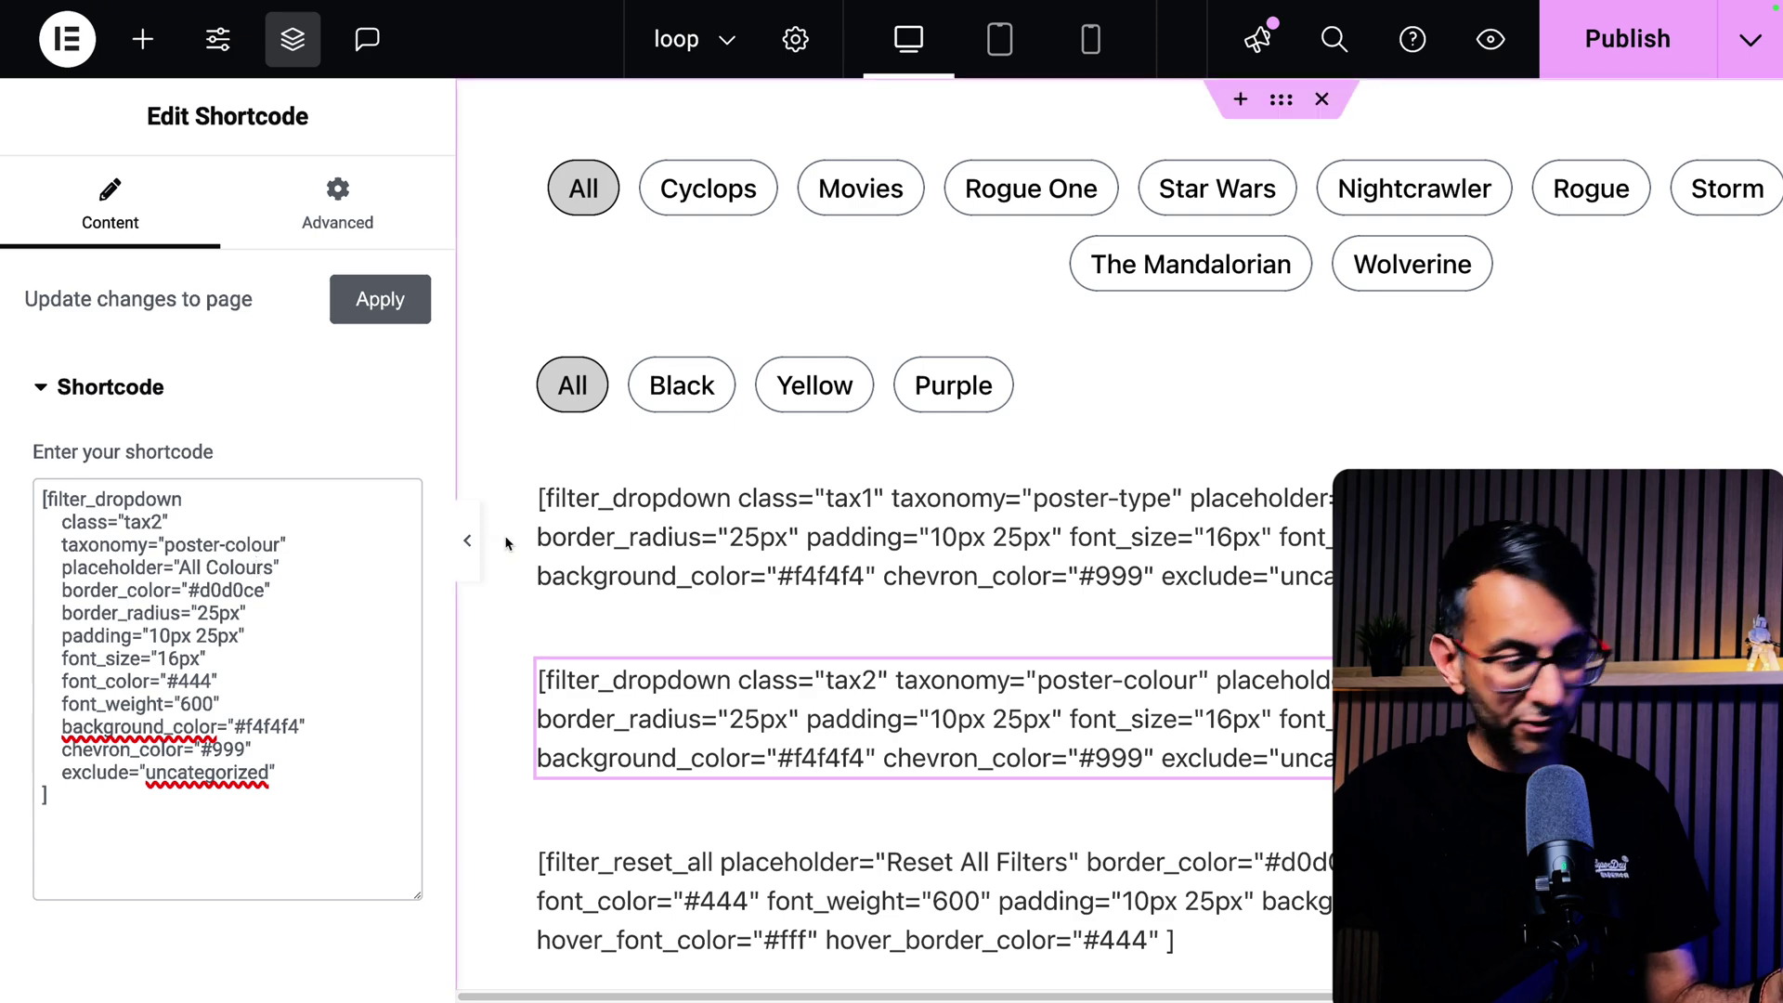
key(BackSpace)
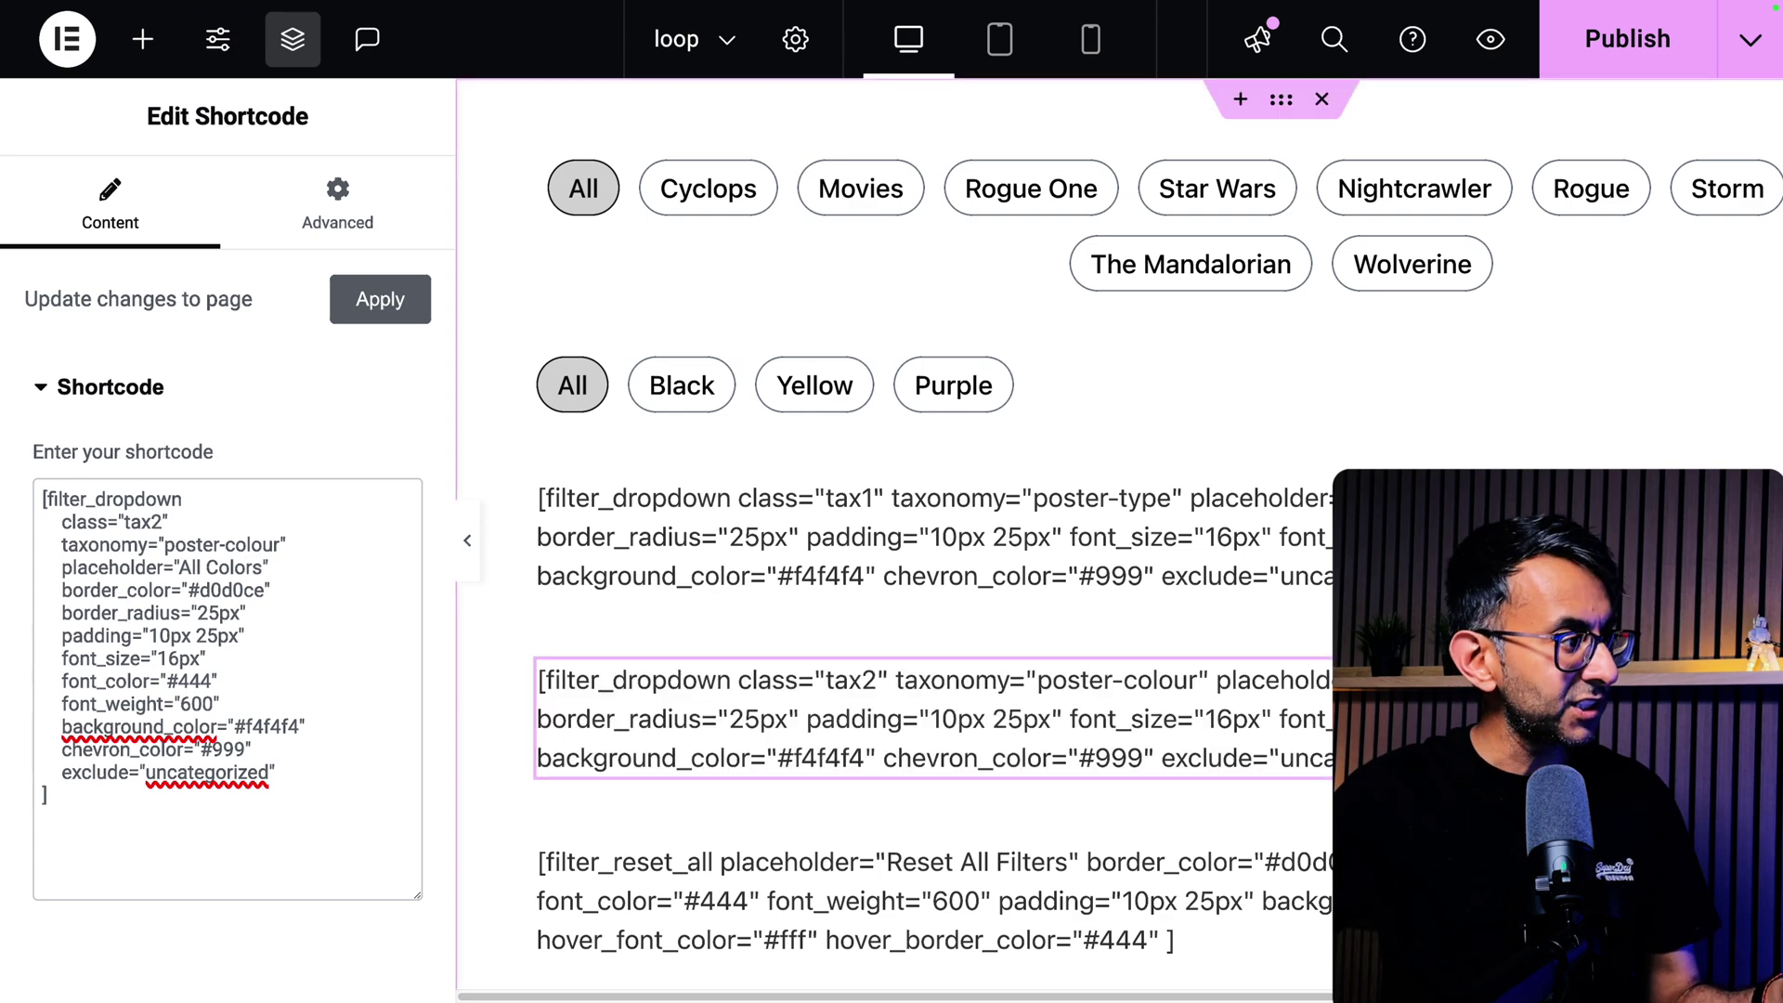
click(315, 644)
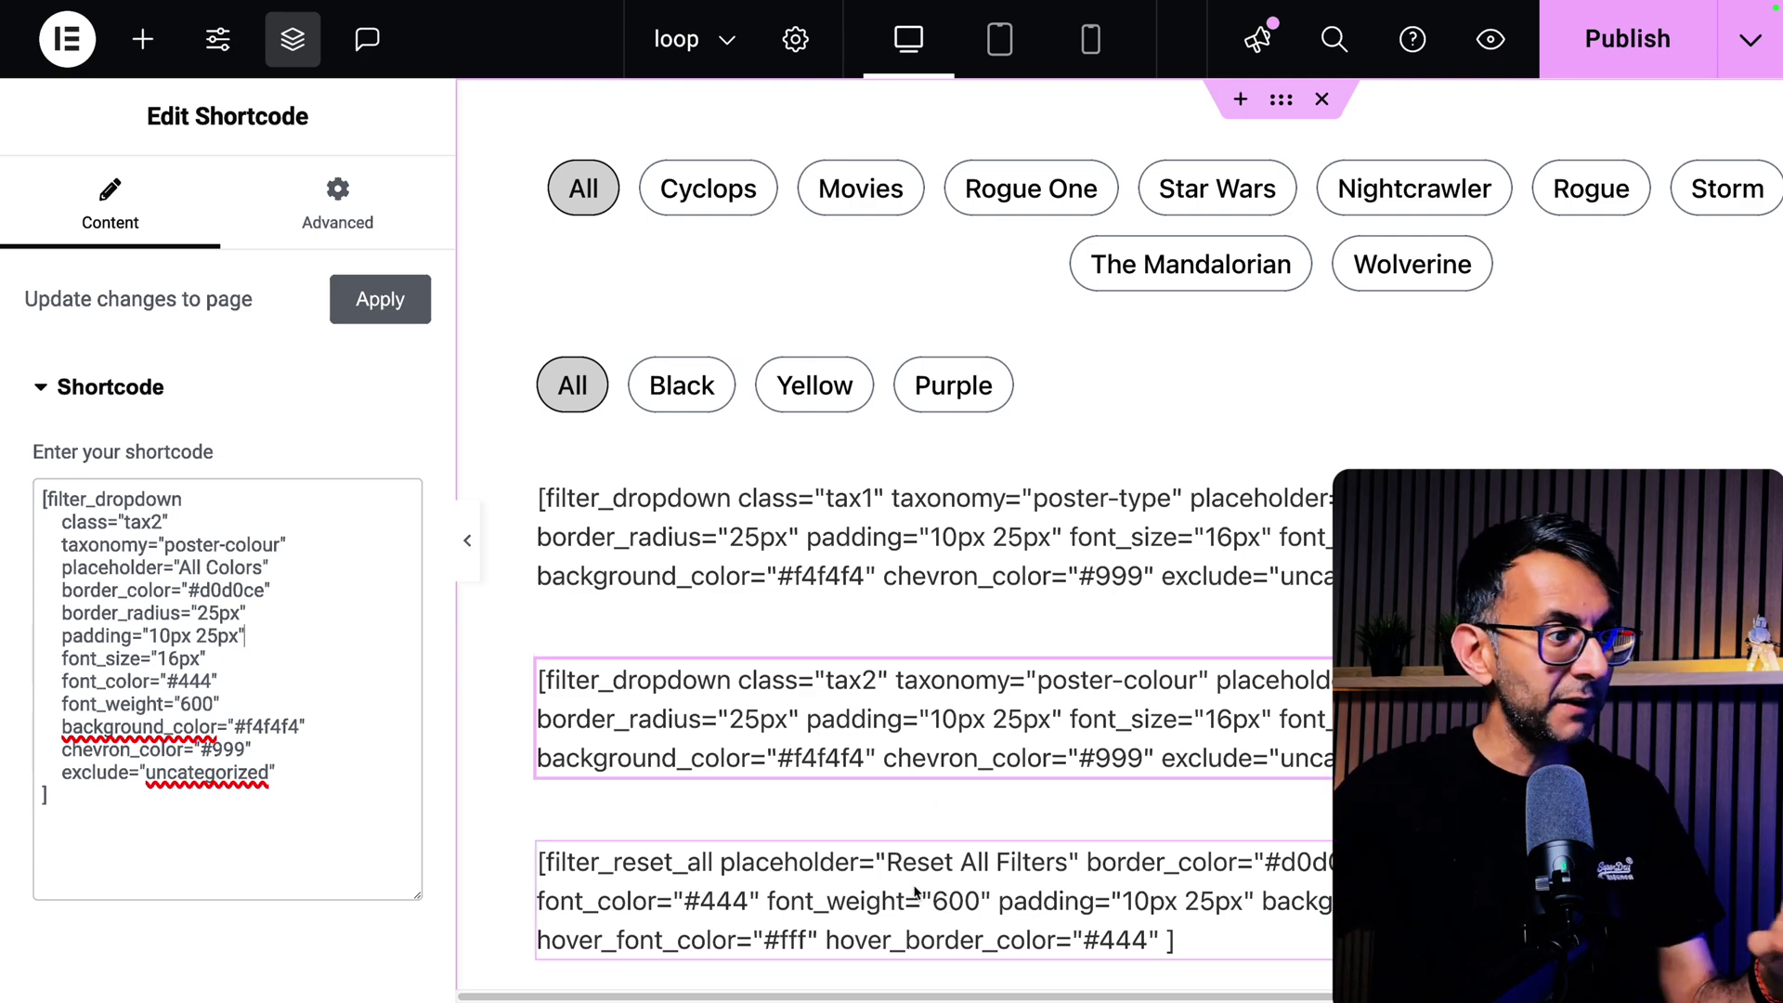
Step: Open the filter_reset_all shortcode and enlarge its box to show the full code
scroll(915, 892, down, 2)
click(806, 732)
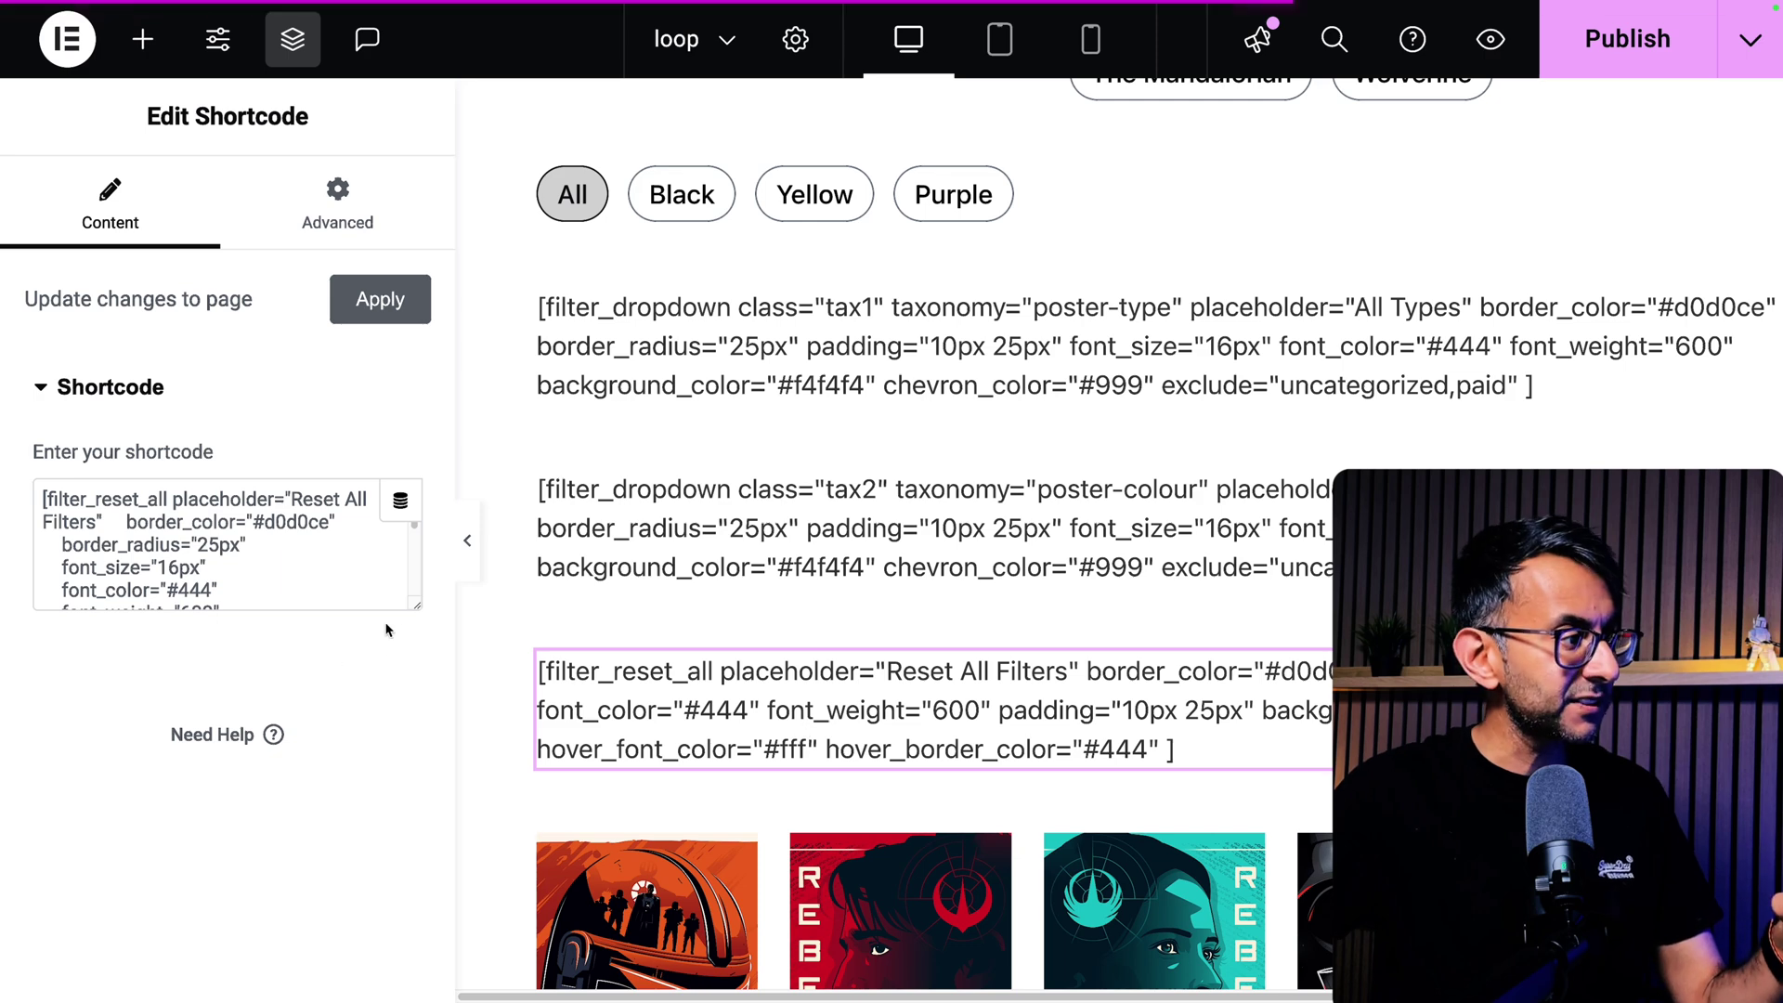
drag(417, 606, 417, 853)
click(338, 773)
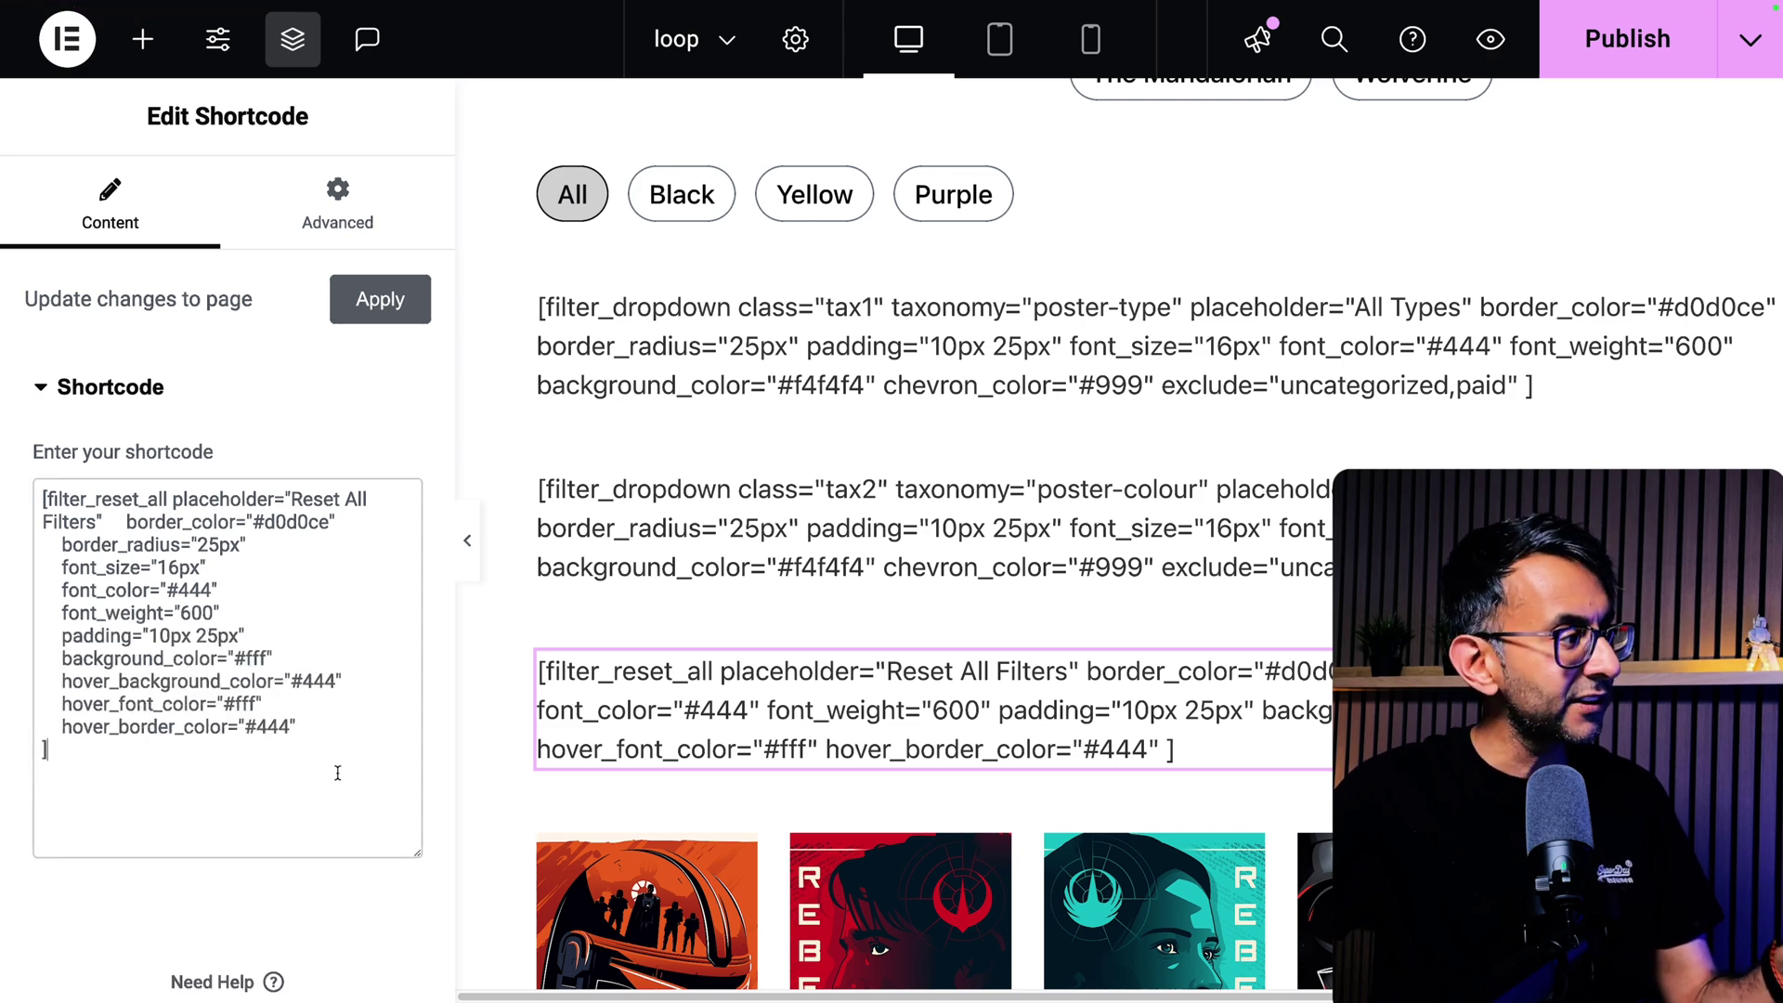
Step: Review the reset shortcode's font colour, font weight, padding and three hover styling attributes
click(362, 610)
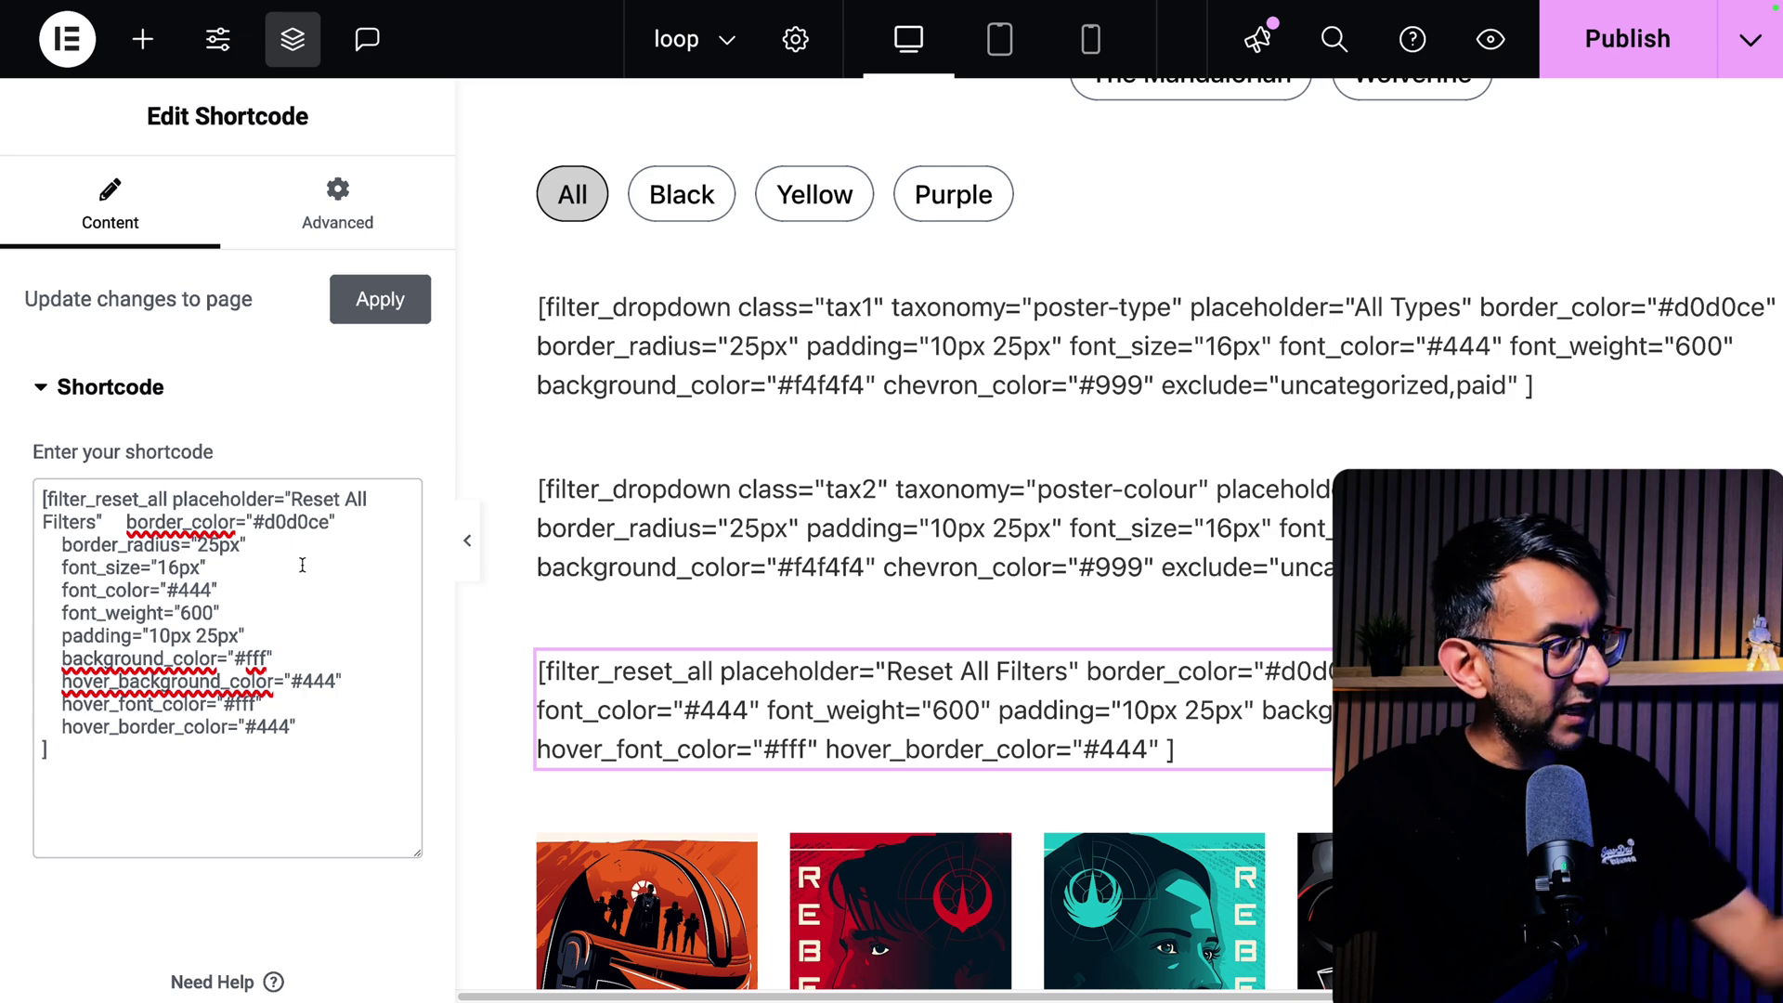
drag(303, 564, 301, 645)
click(305, 754)
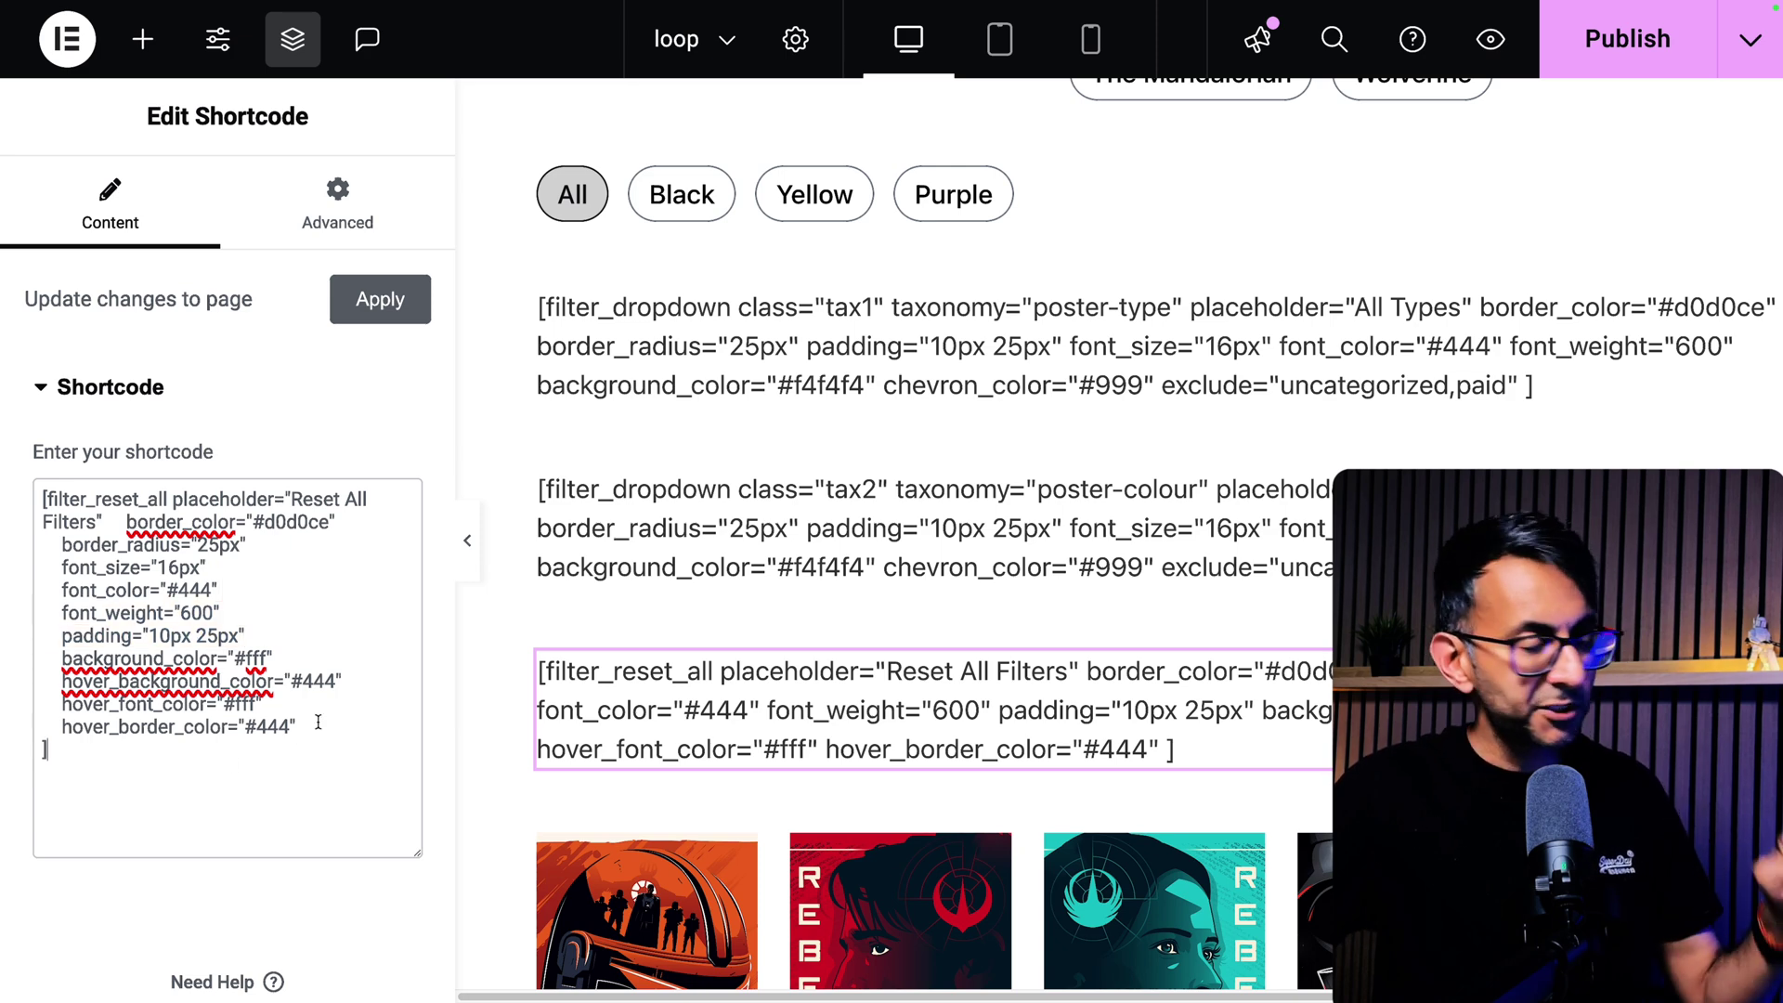
drag(318, 722, 39, 678)
click(172, 760)
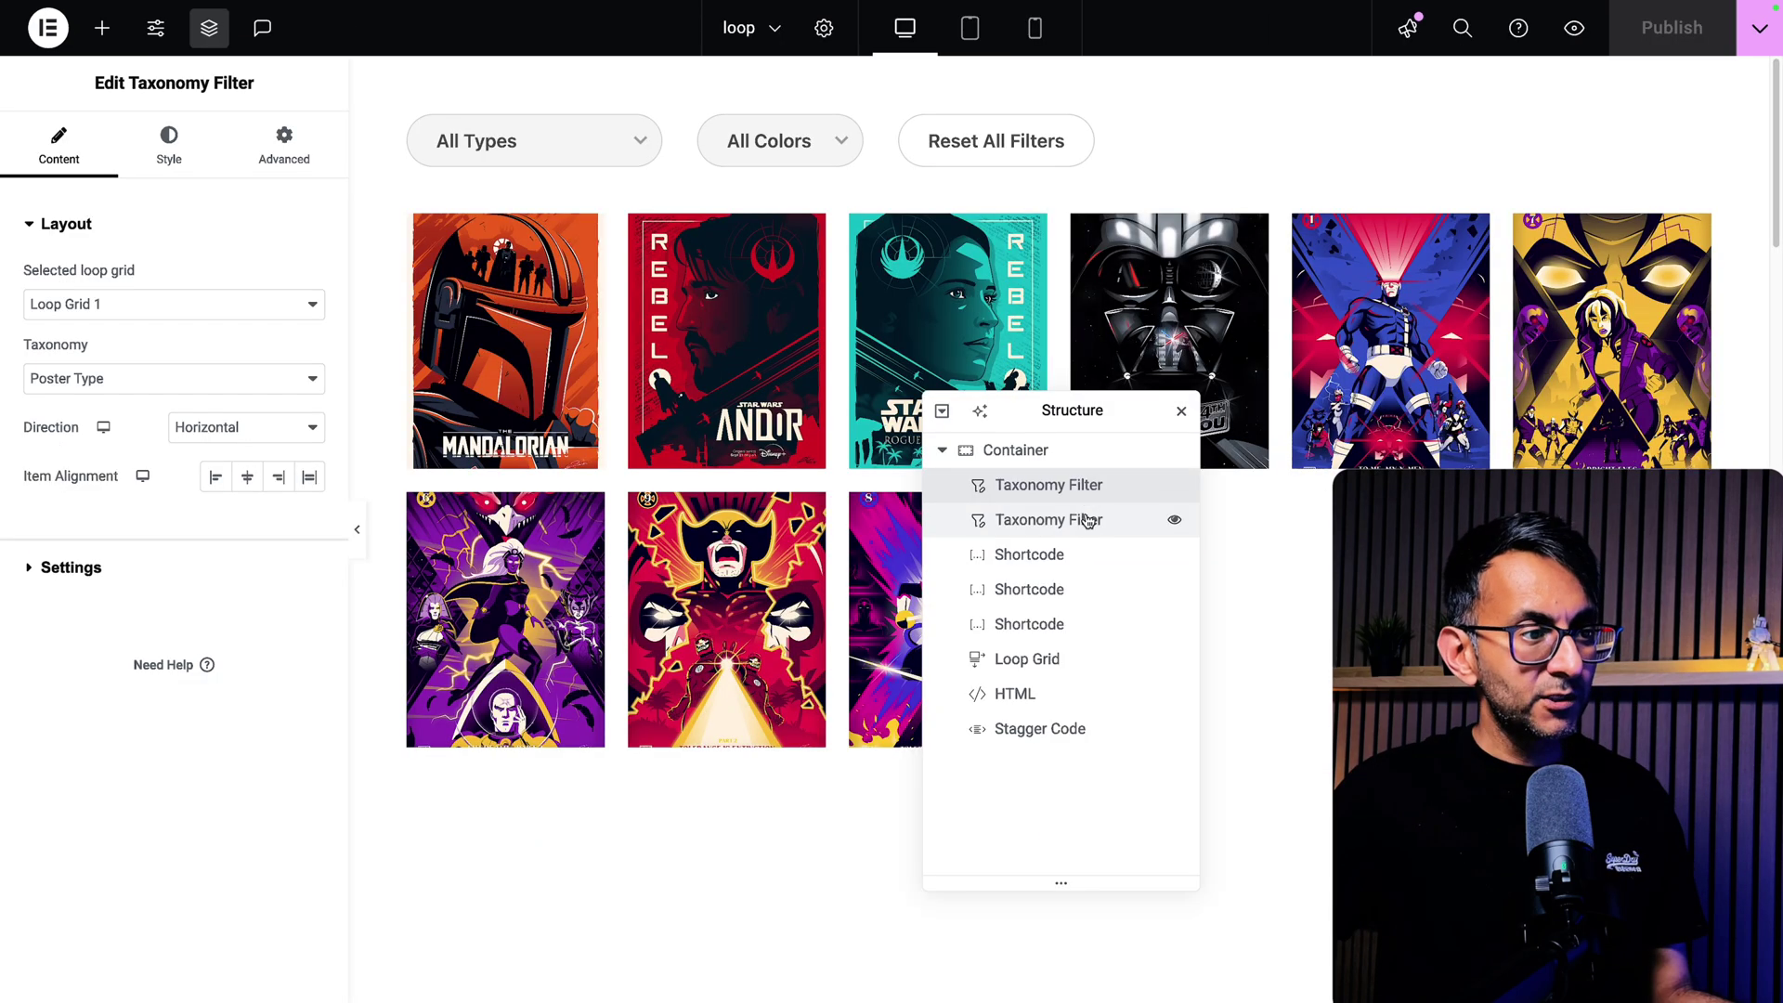
click(1092, 493)
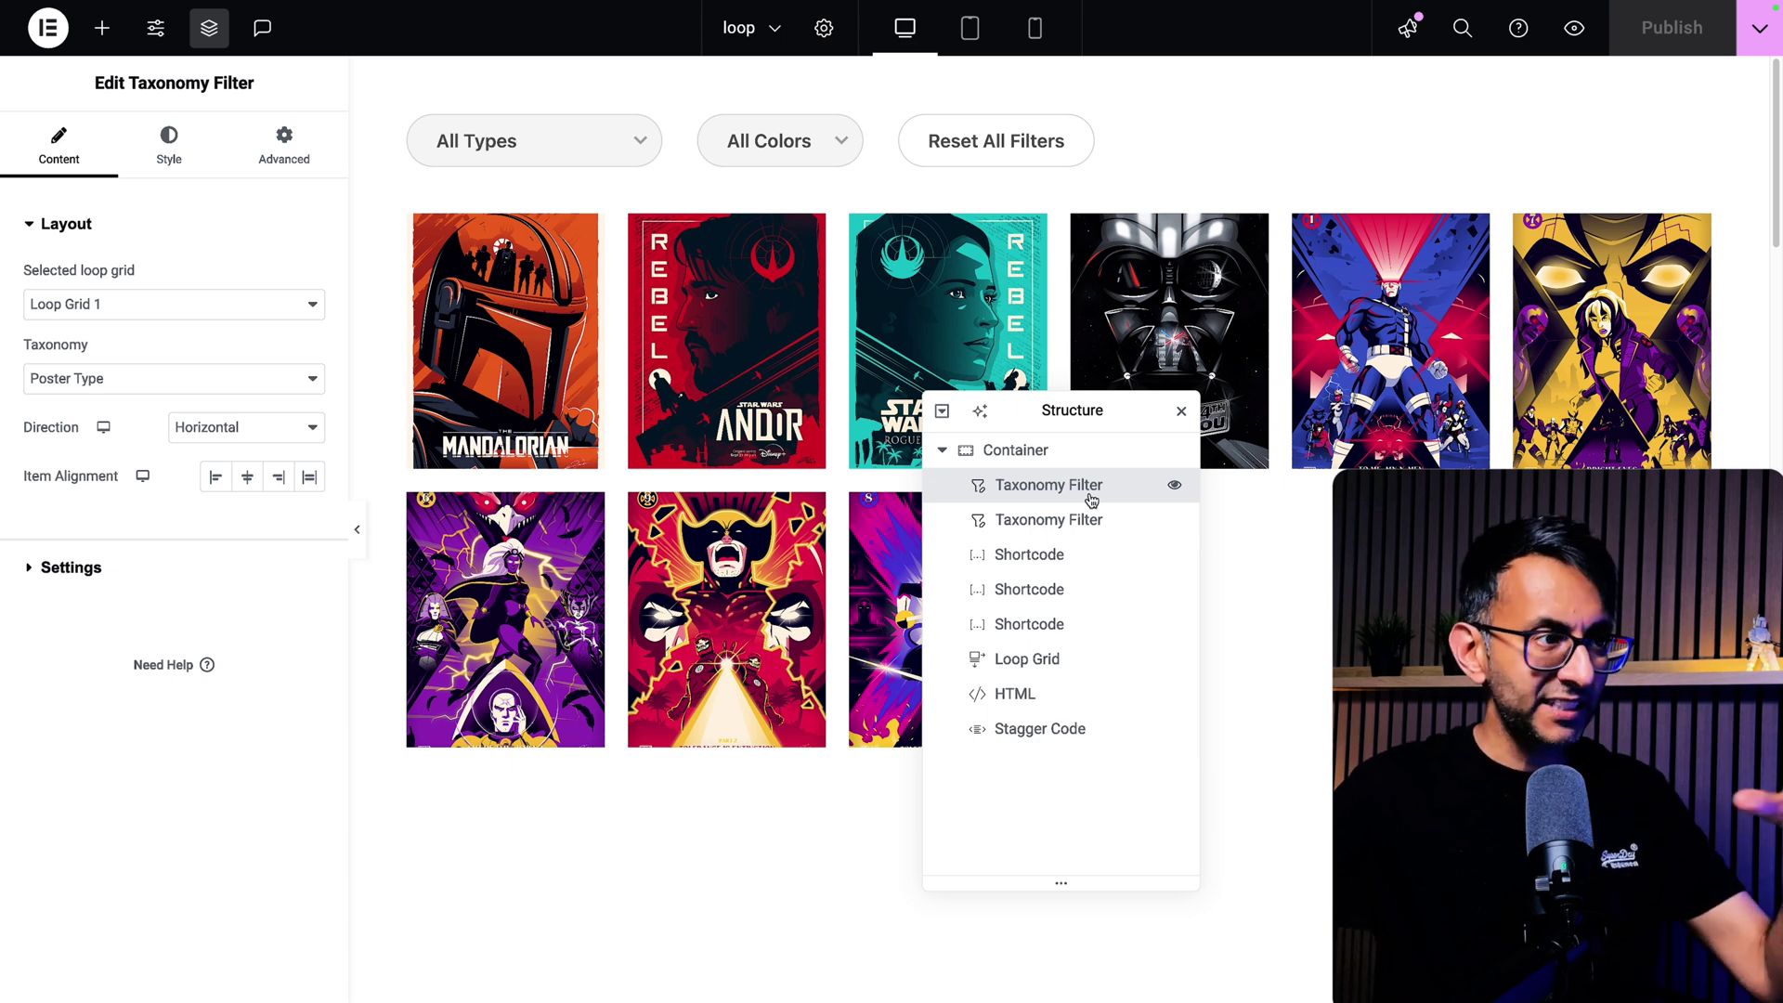
click(1047, 555)
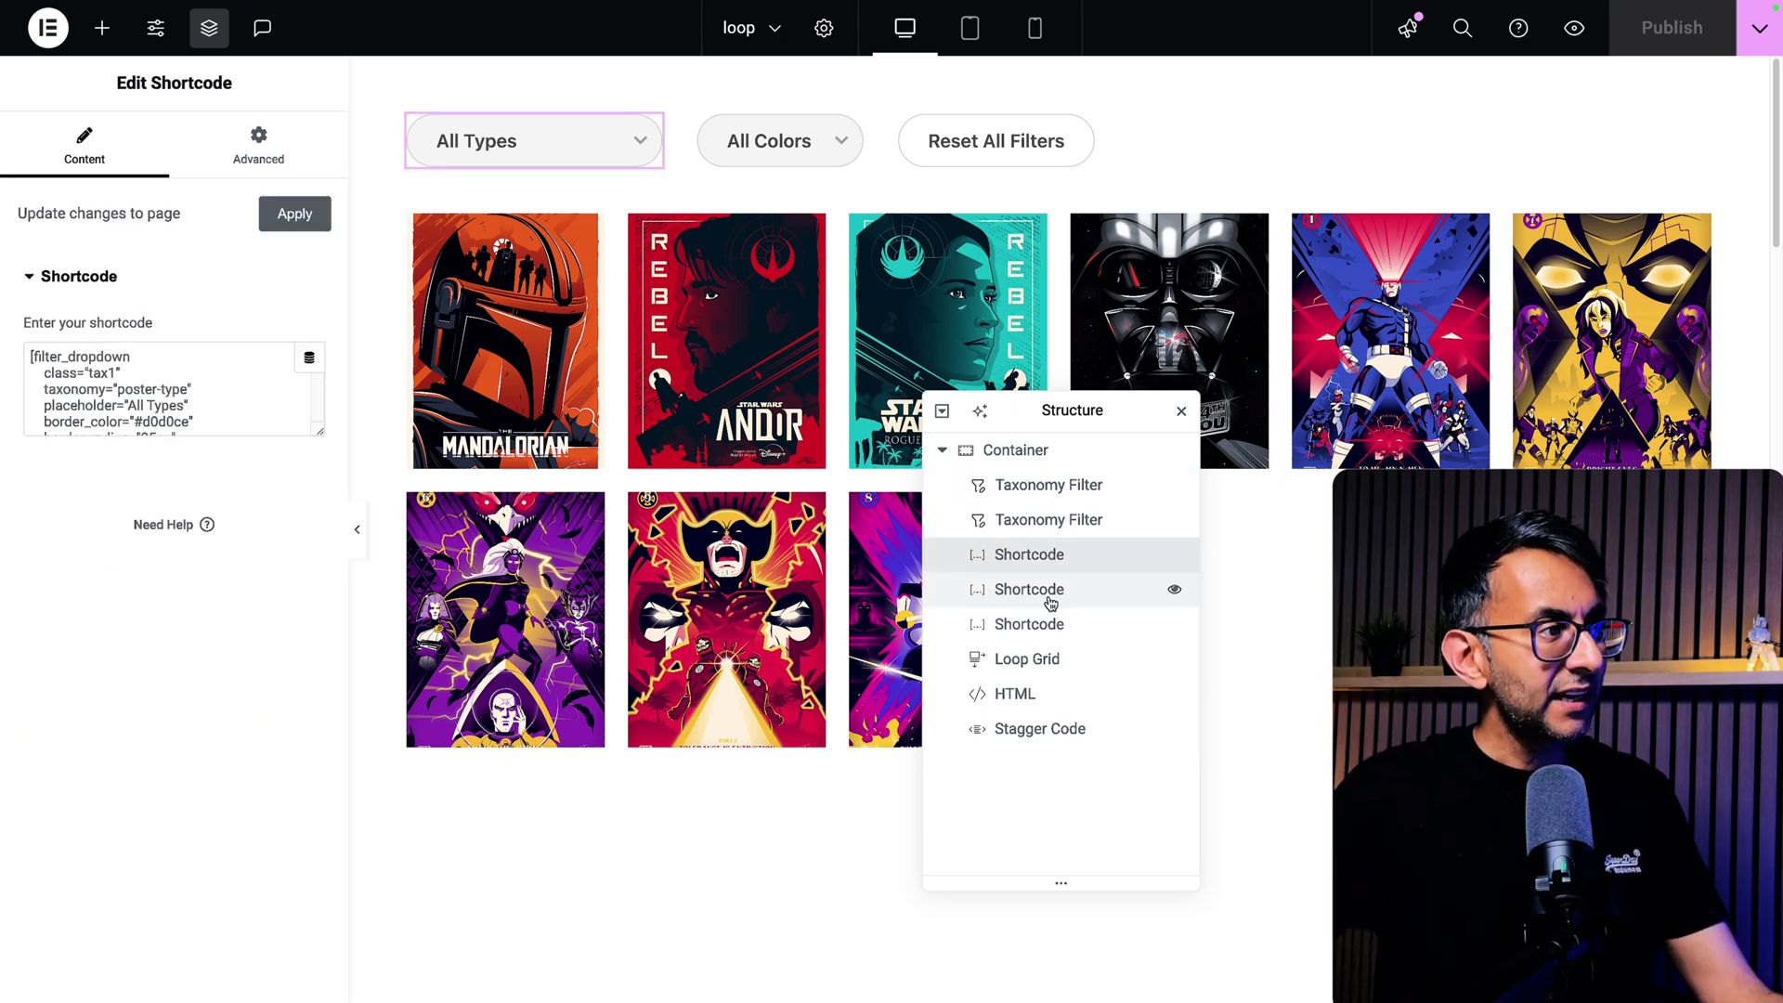
click(1029, 590)
click(1029, 624)
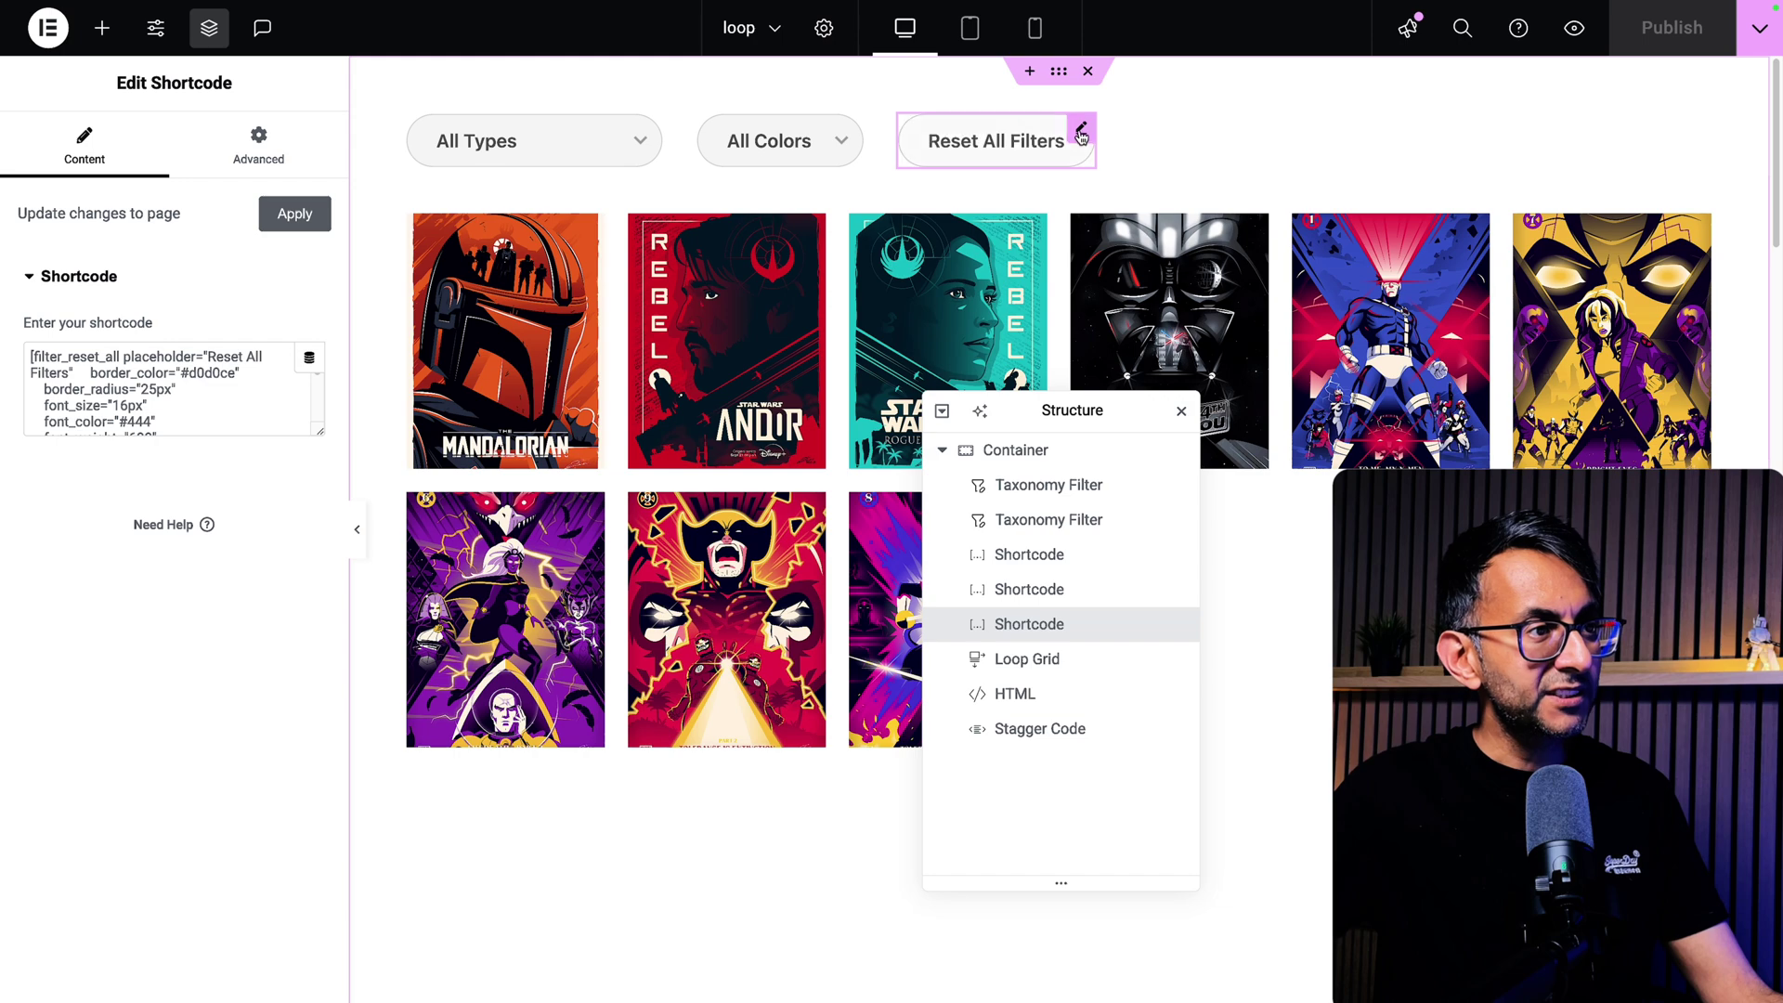
drag(1082, 135, 500, 158)
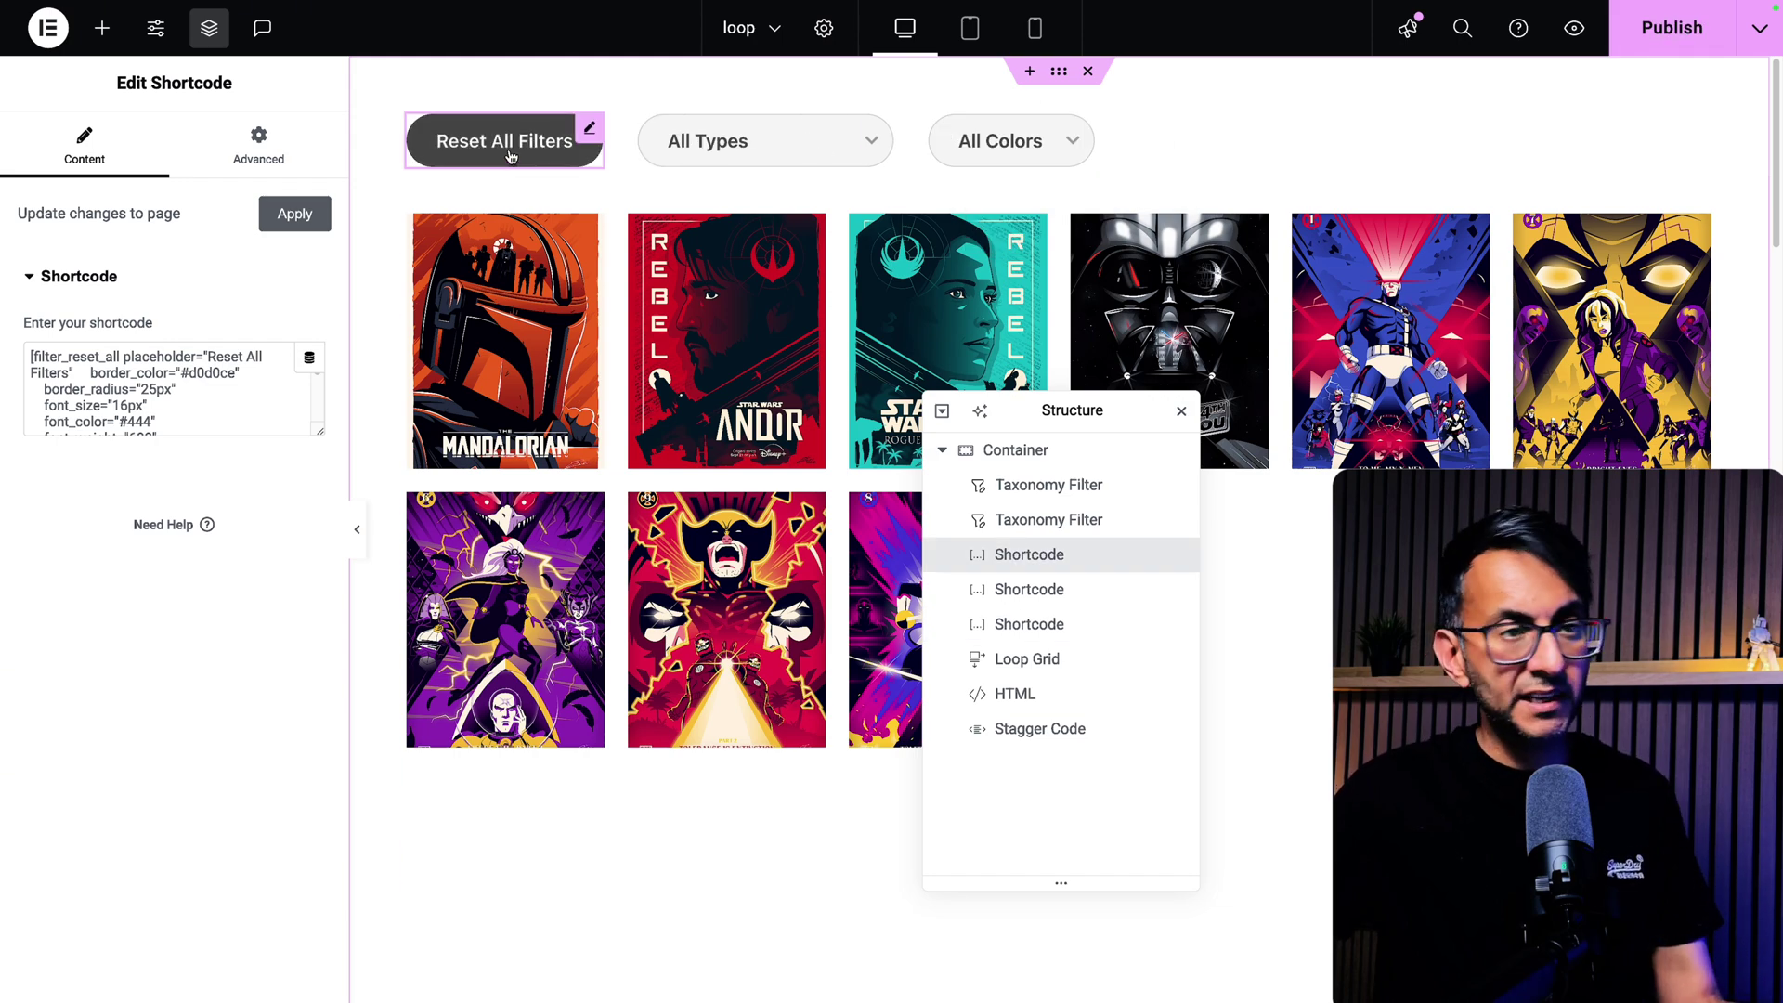
key(ctrl+z)
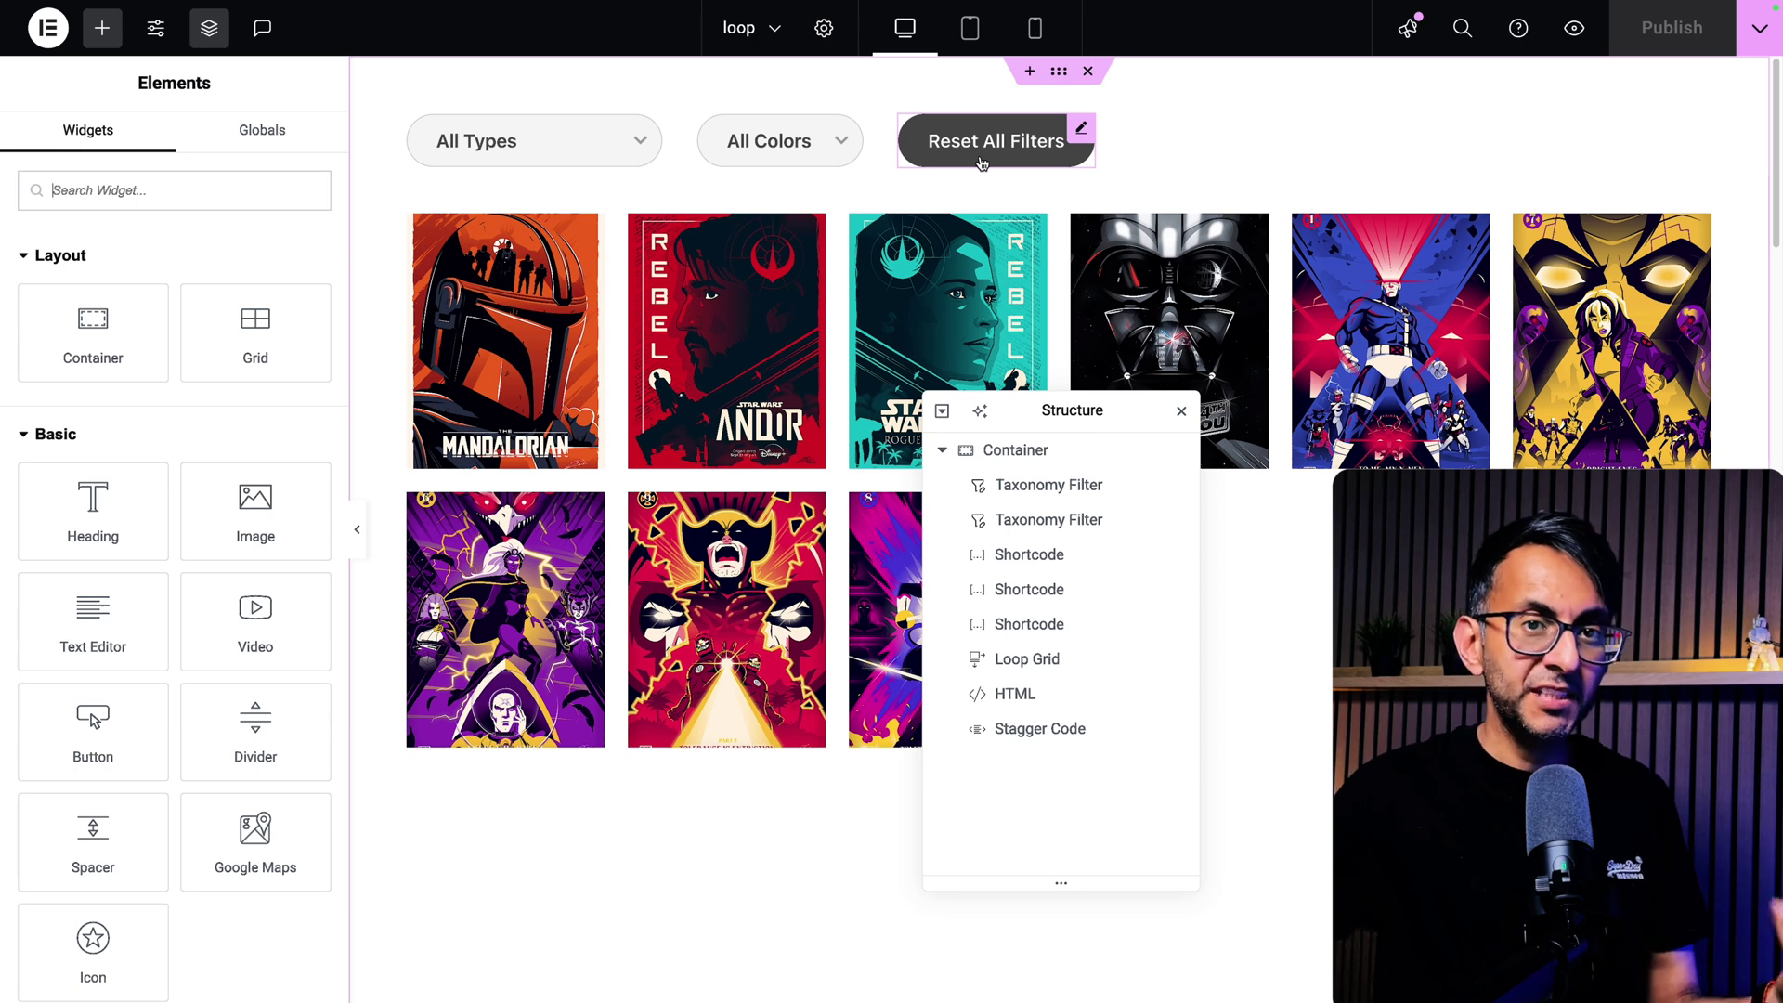
click(1013, 164)
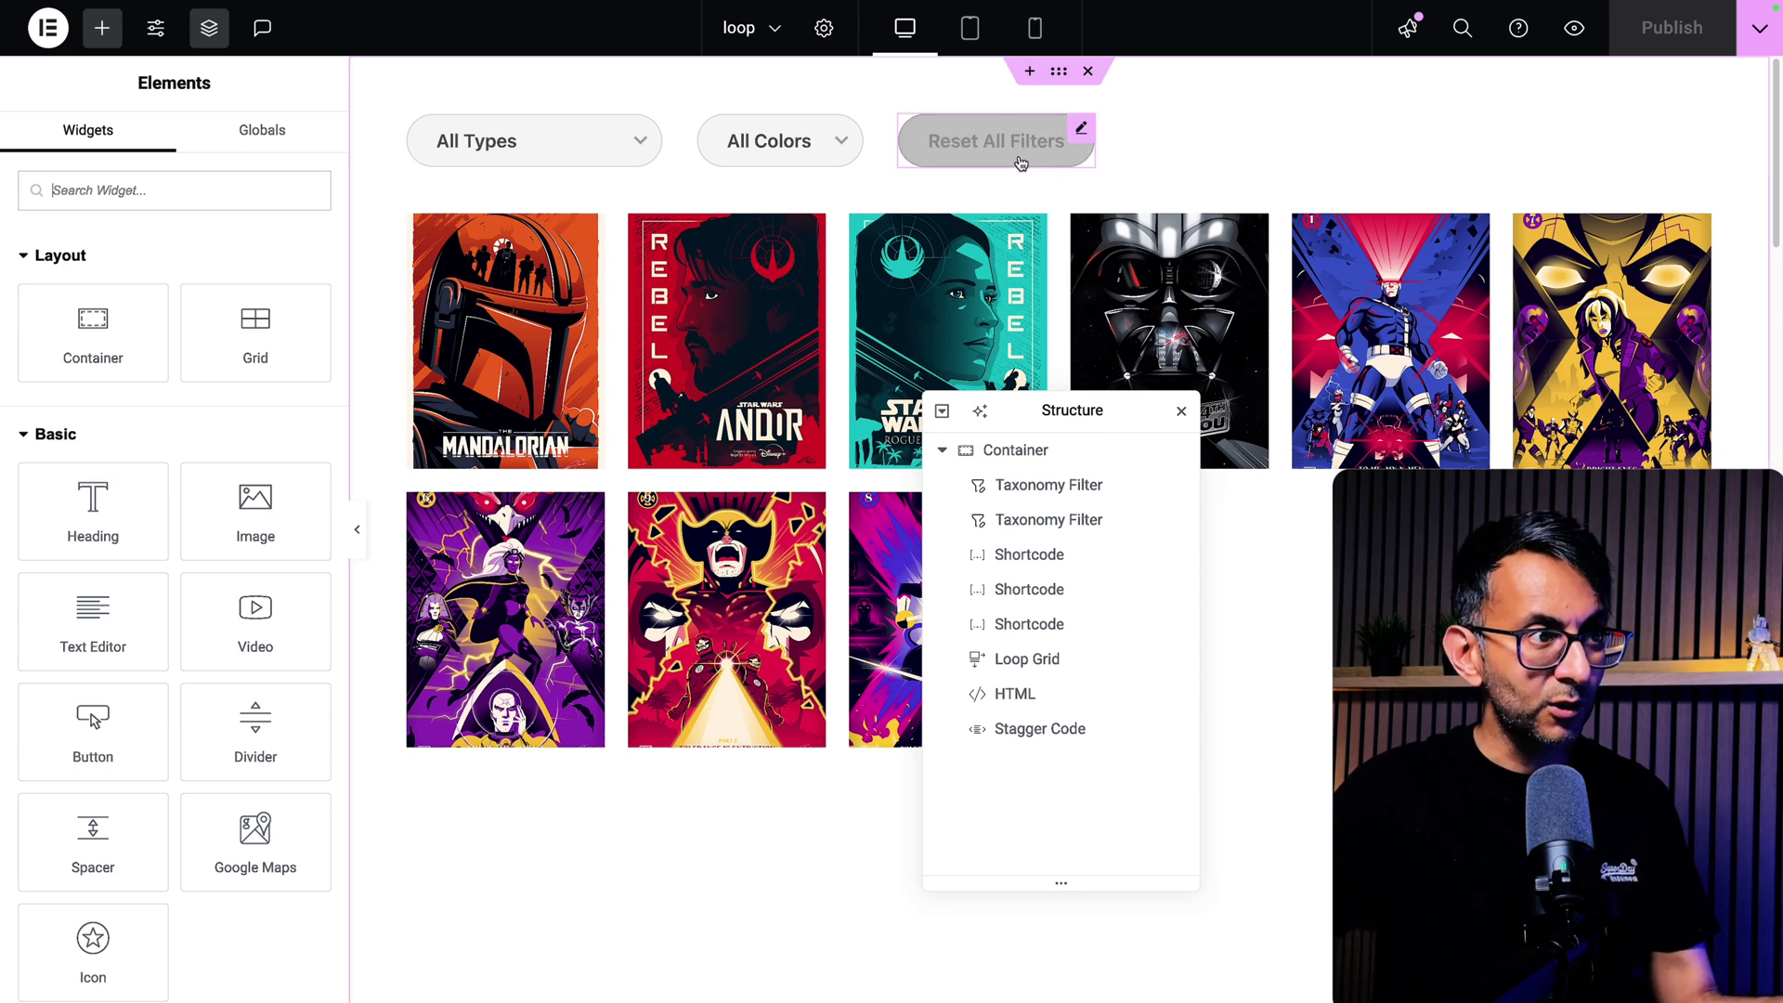
click(733, 153)
click(599, 150)
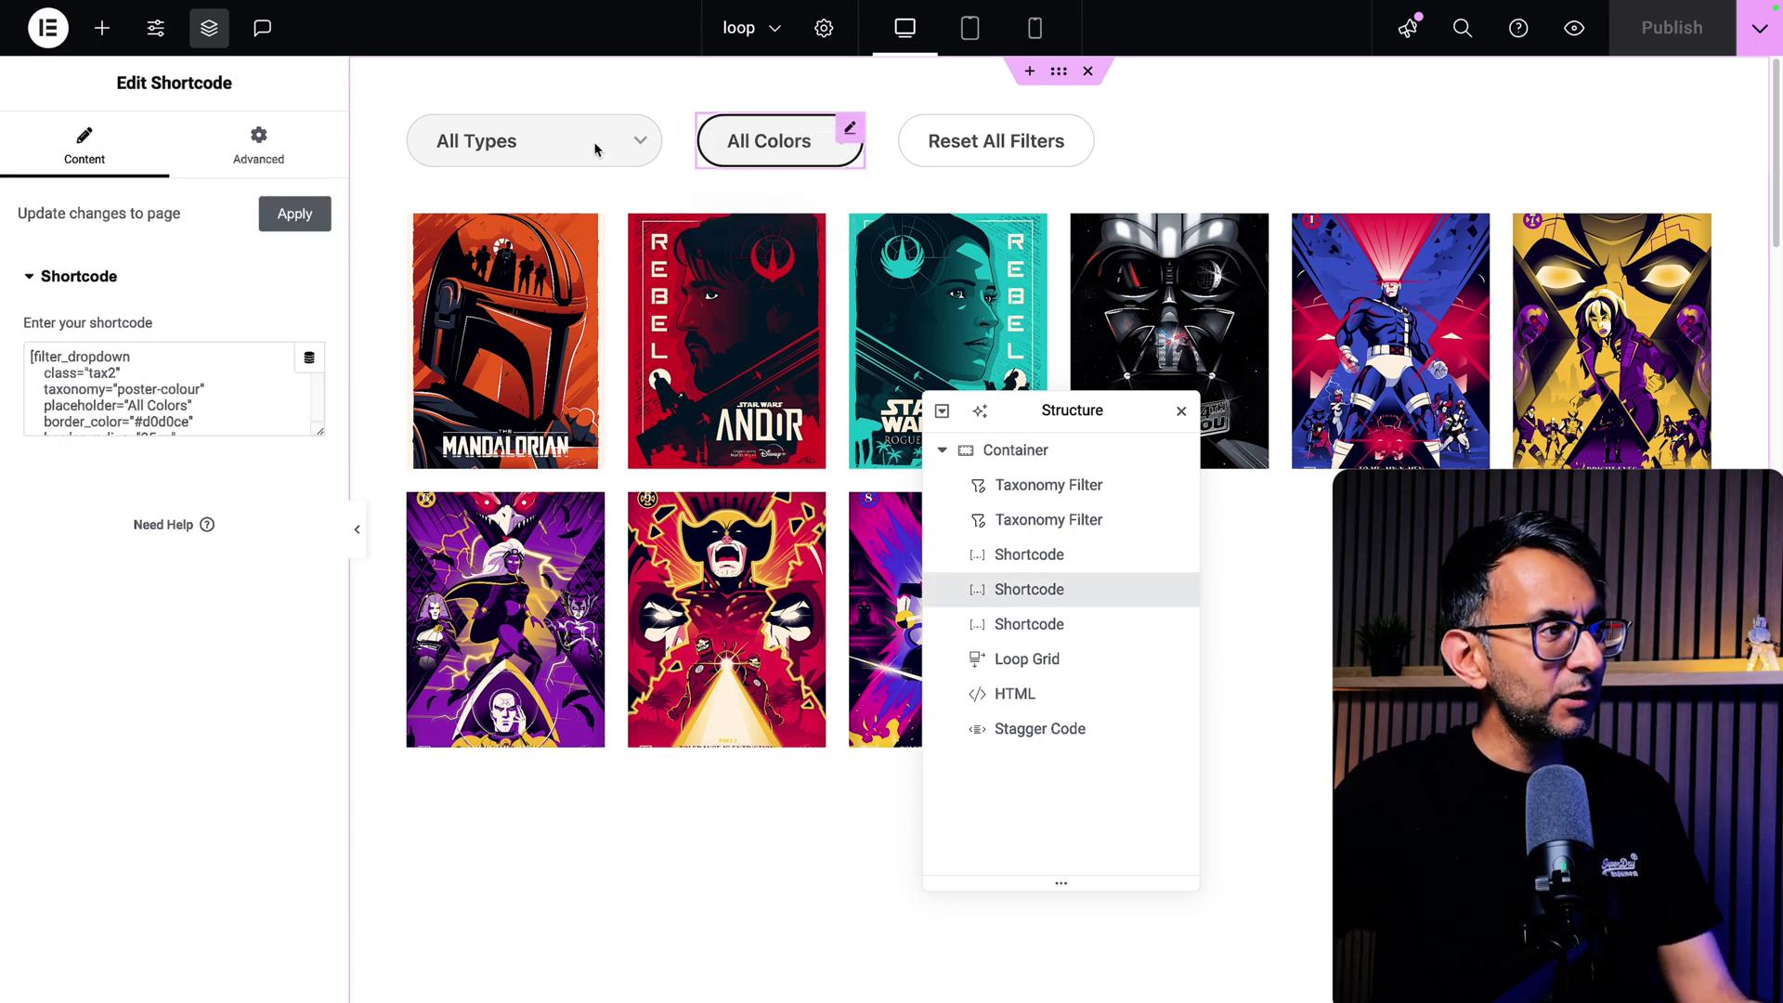
click(583, 151)
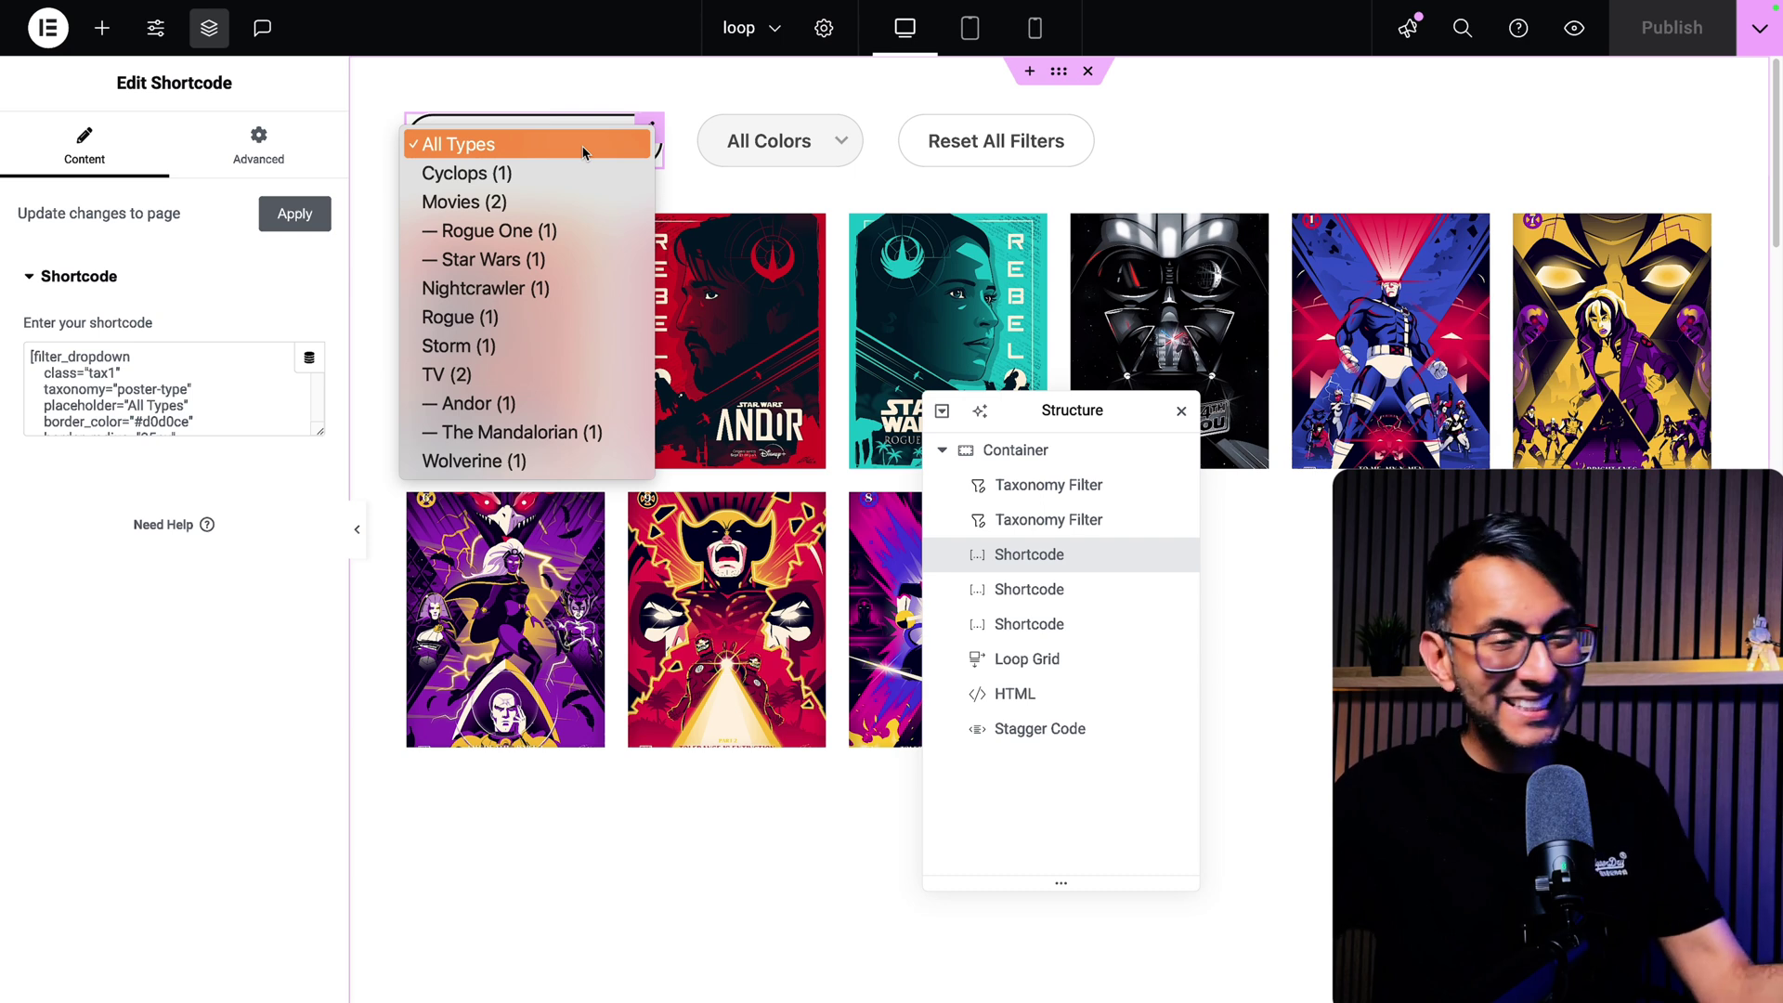
click(562, 347)
click(778, 144)
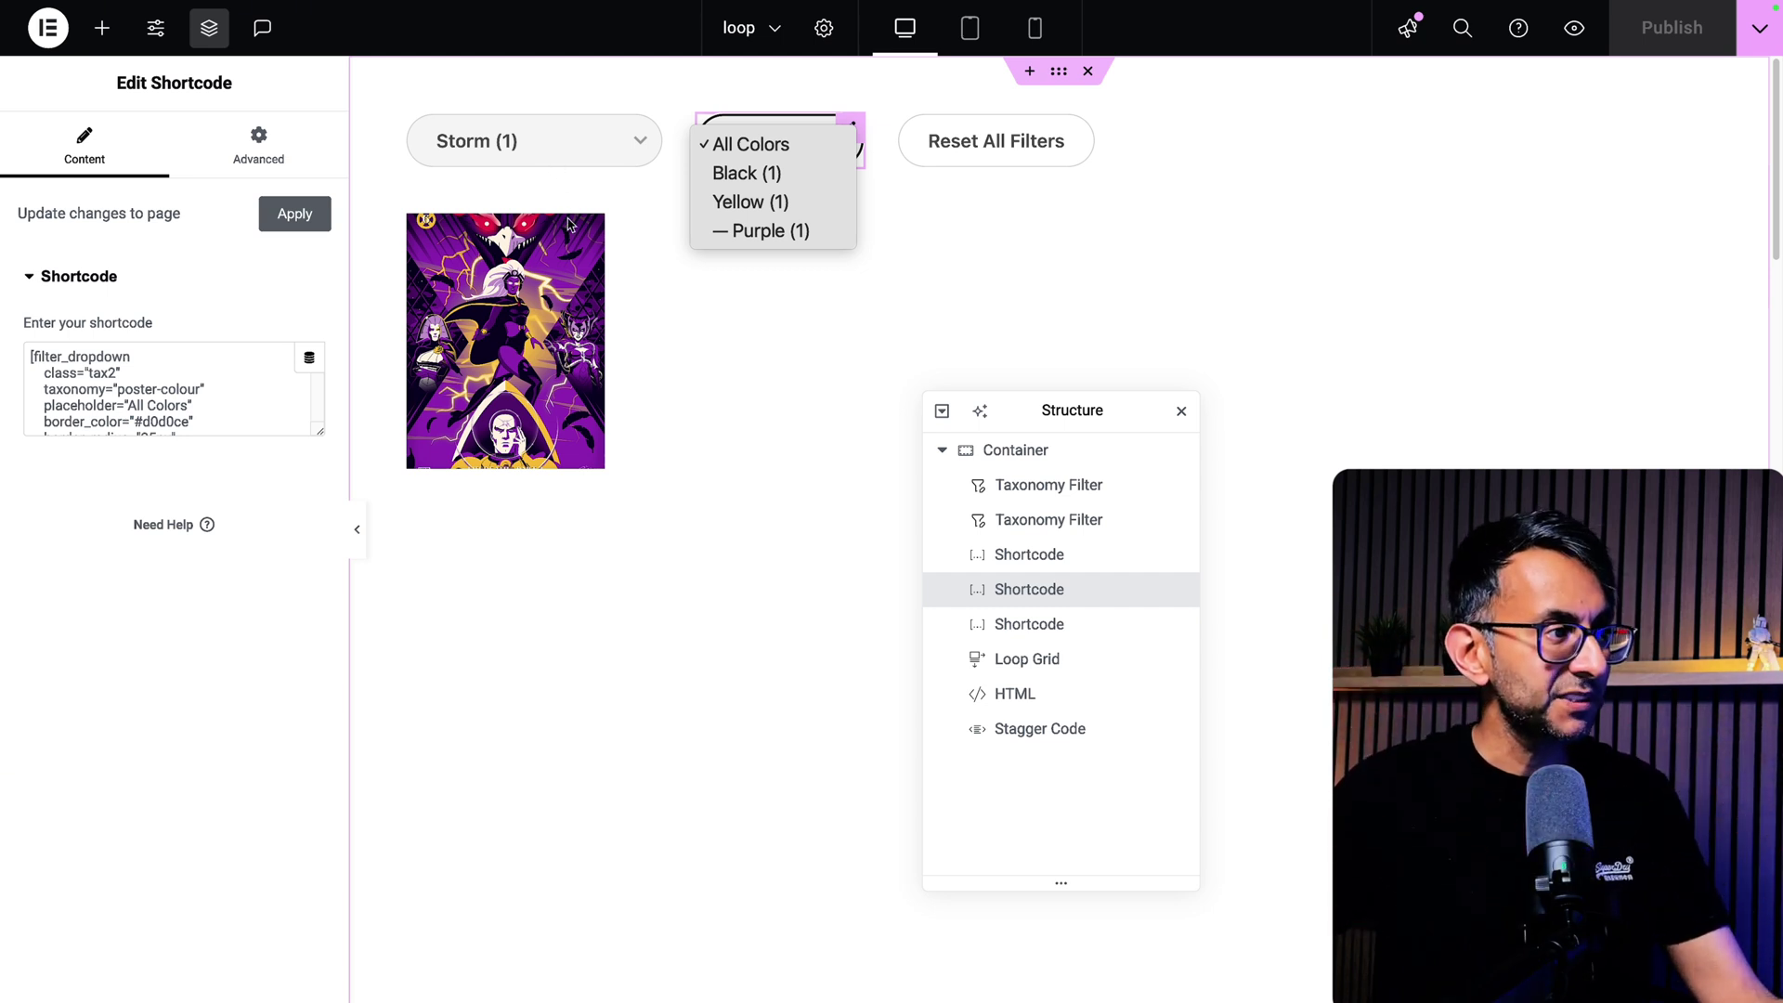
click(772, 200)
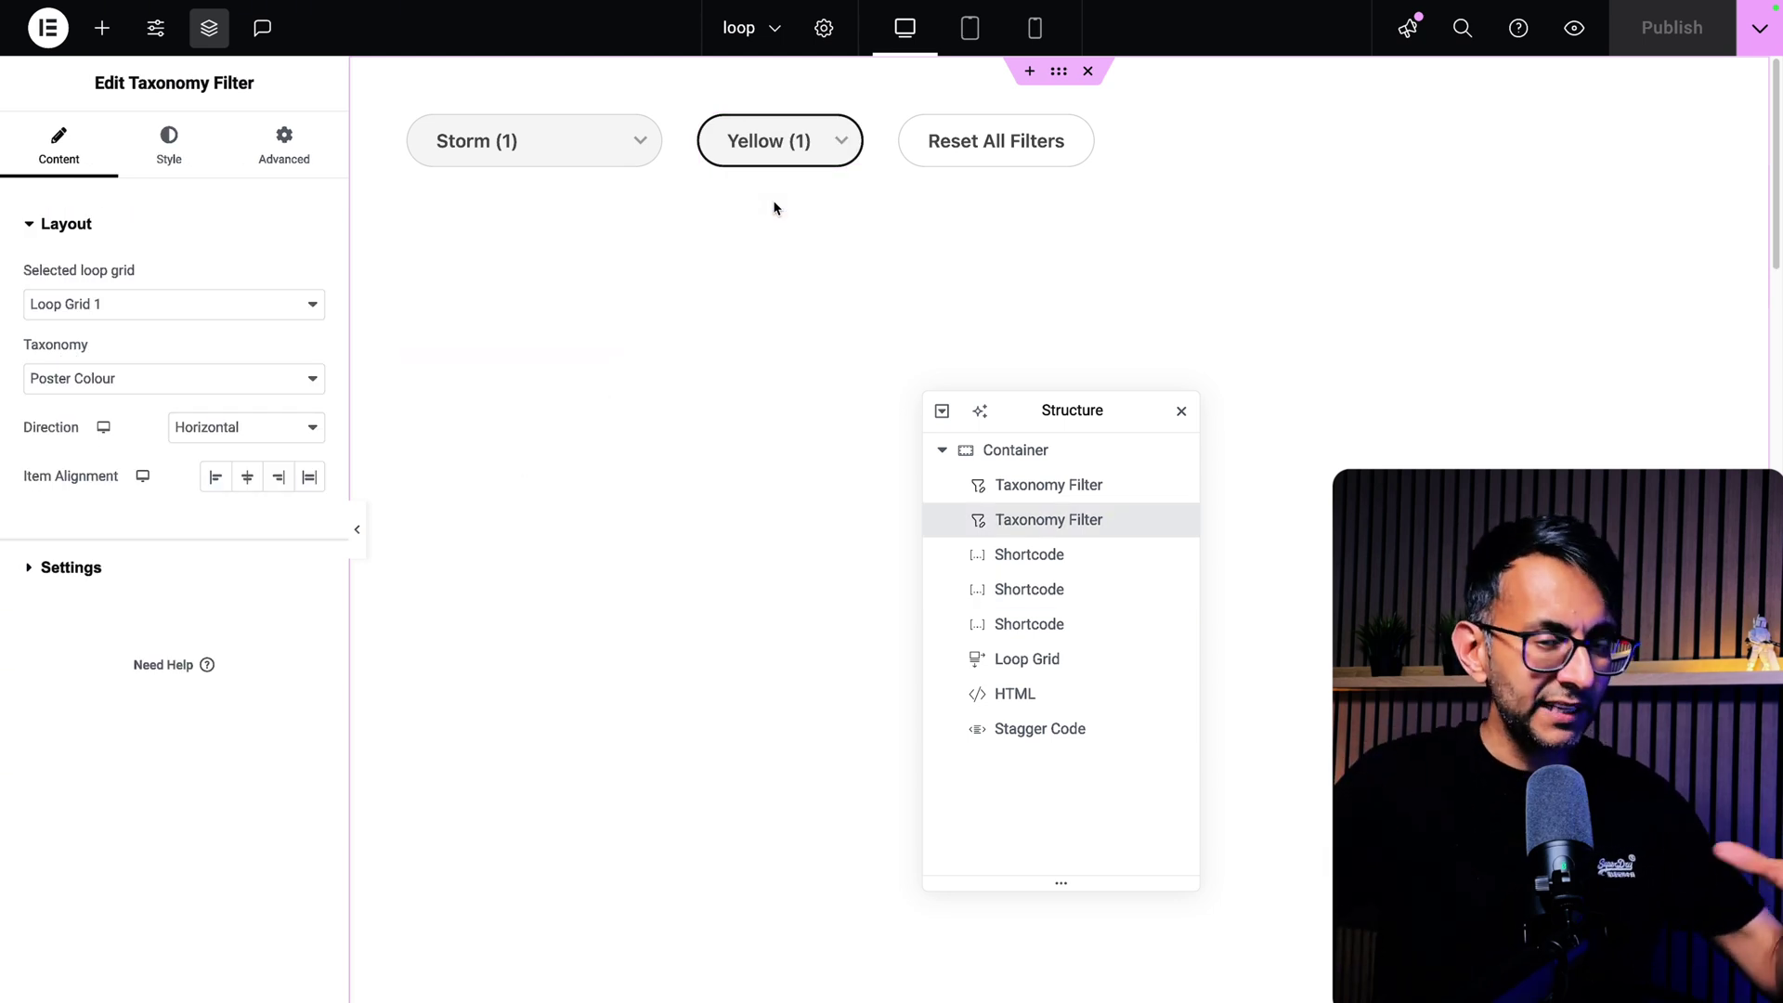
click(971, 150)
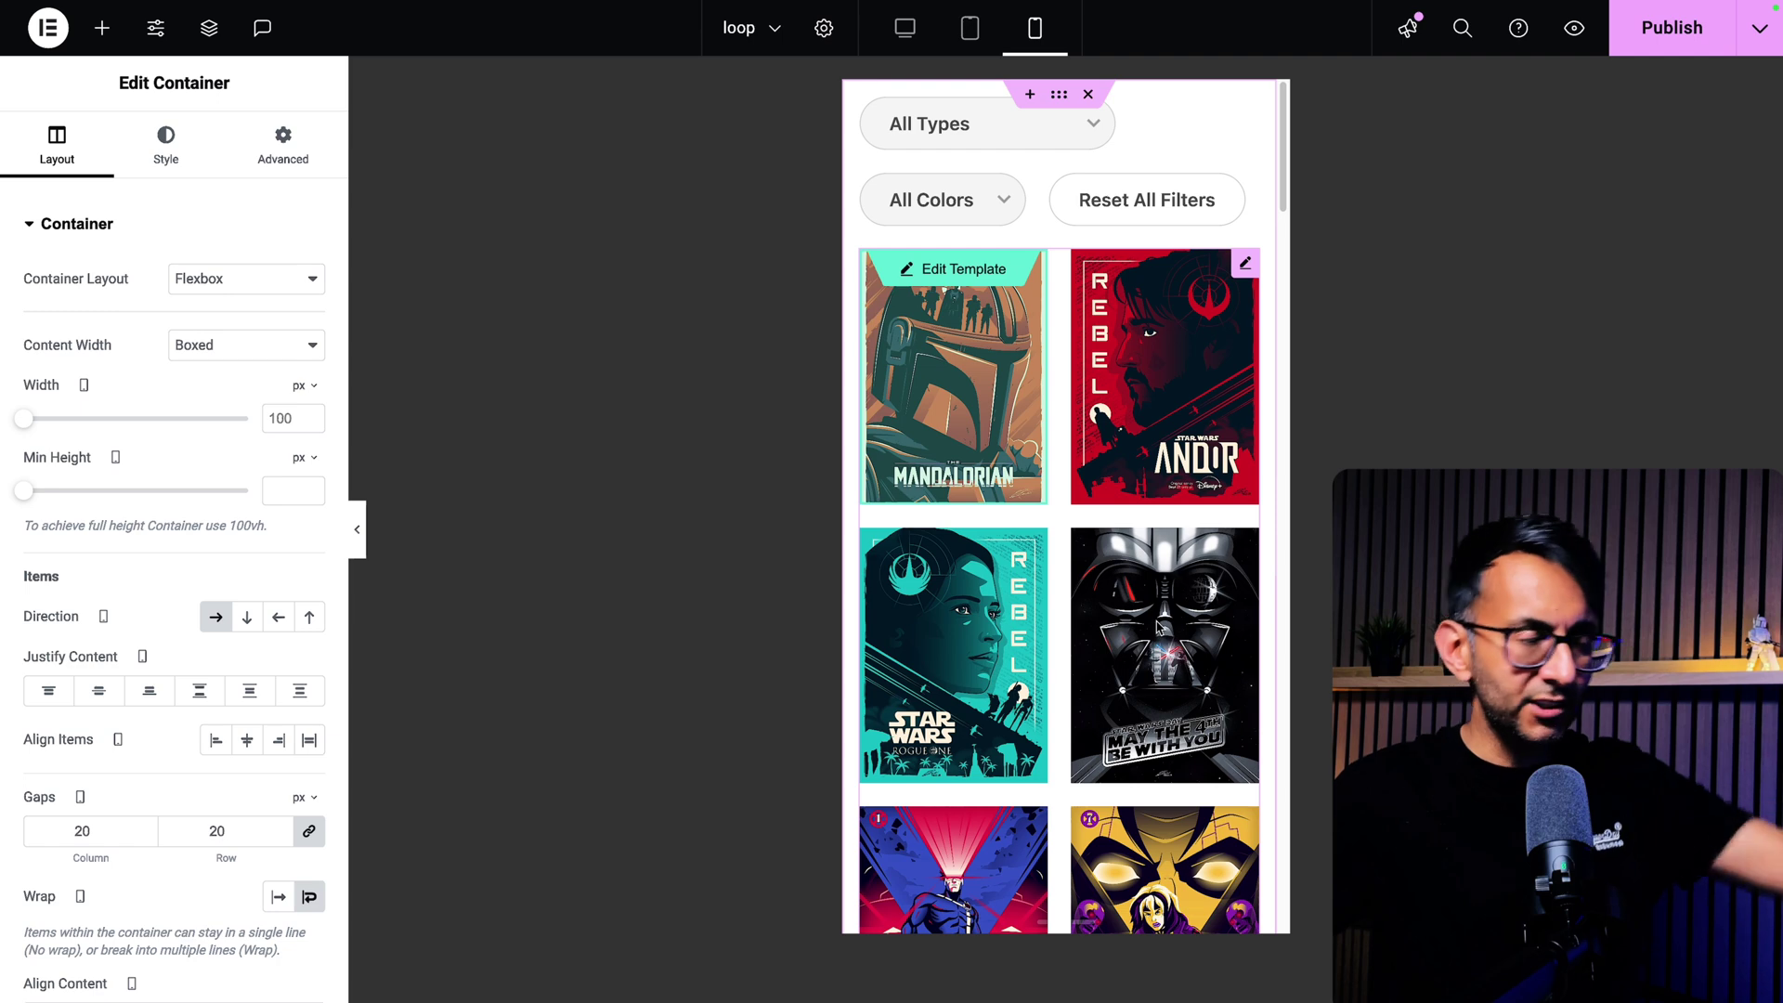
click(988, 128)
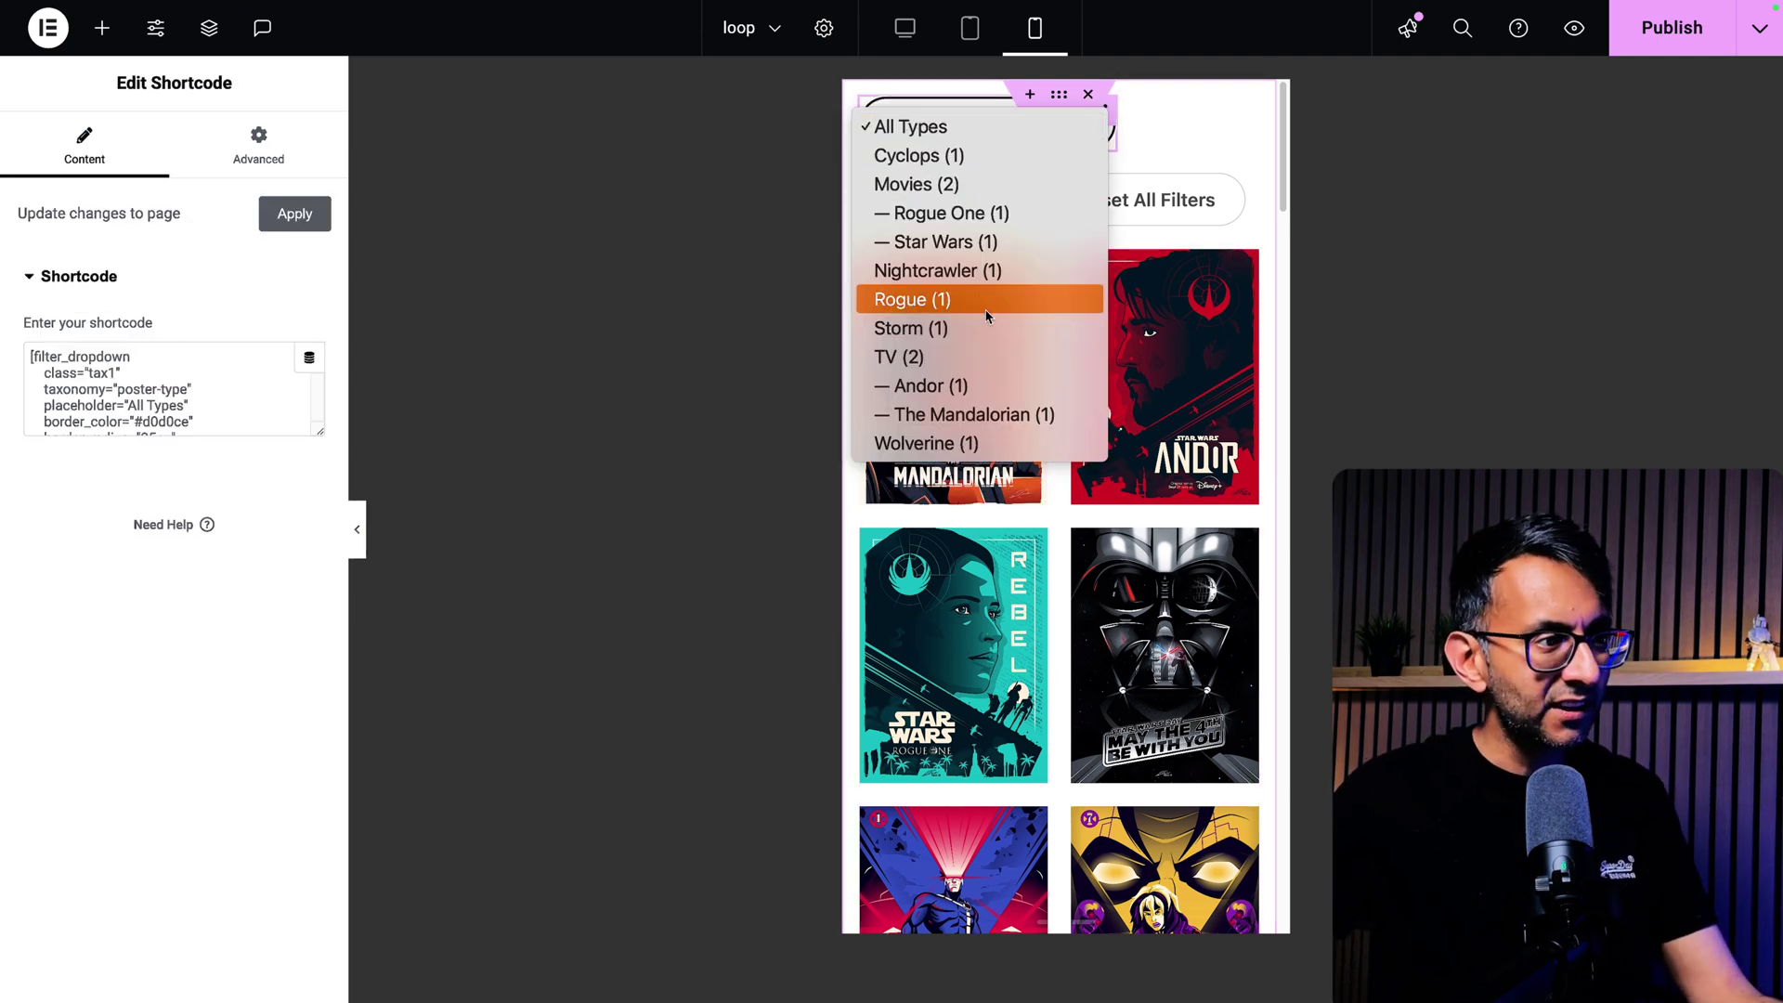
click(990, 414)
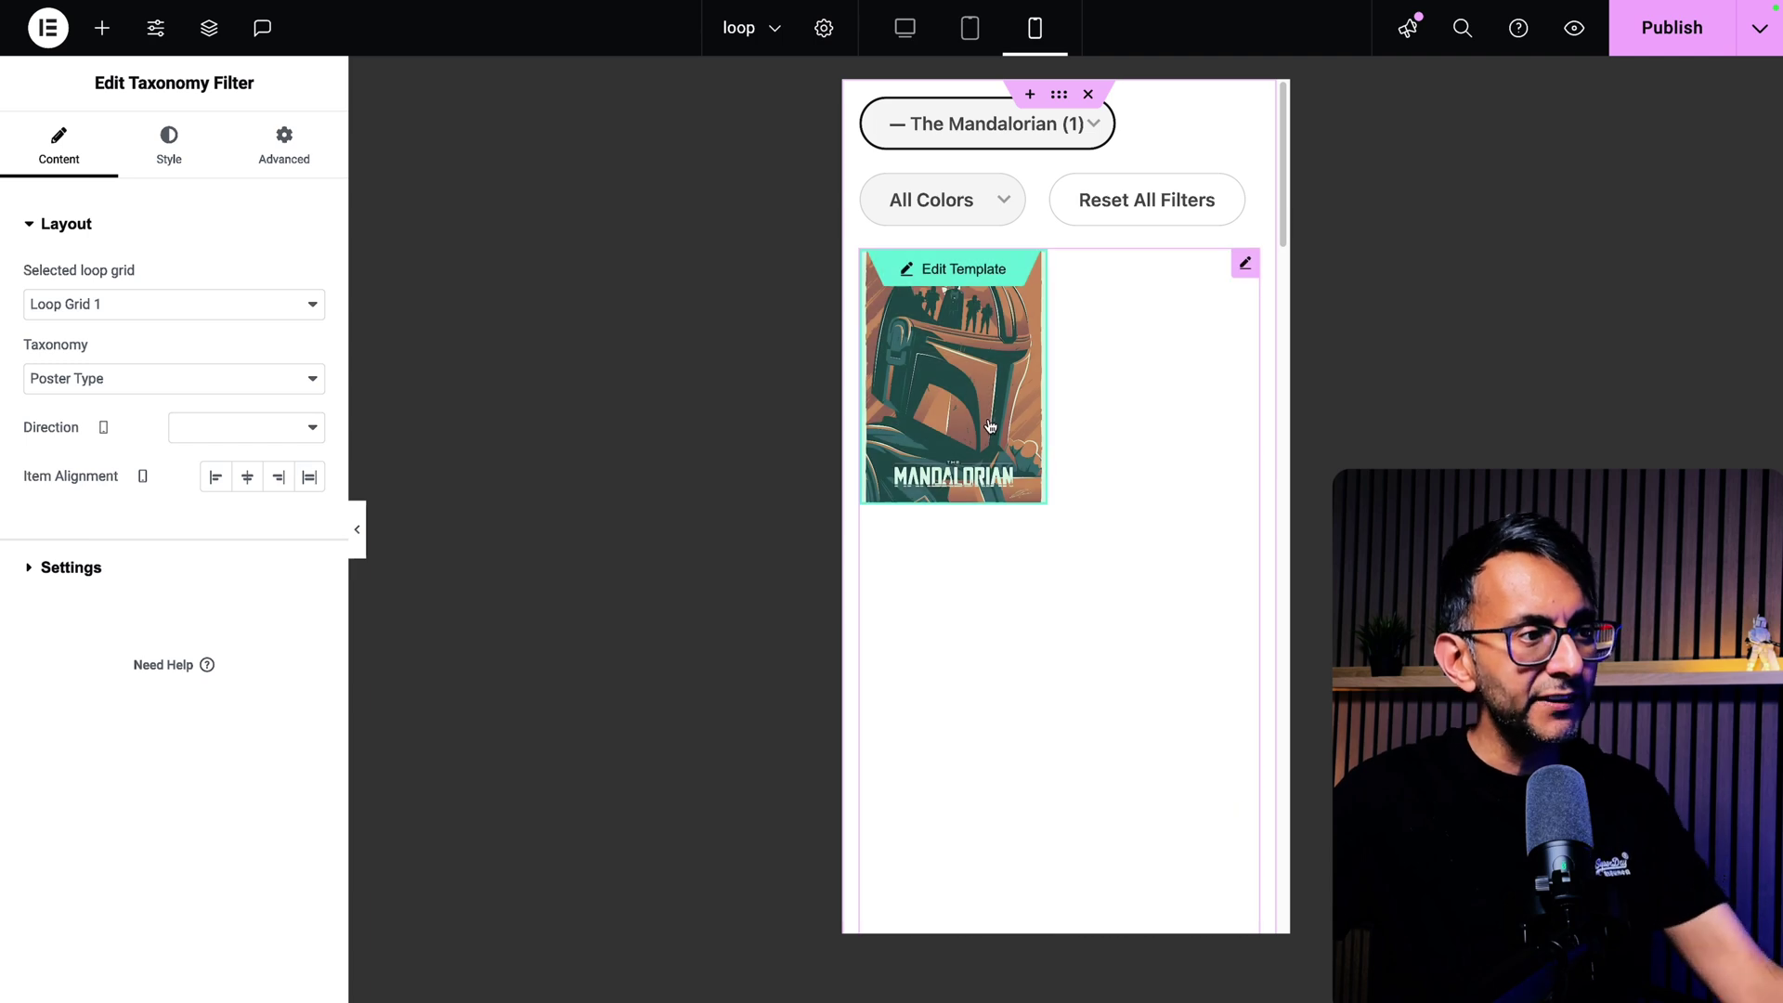
key(Up)
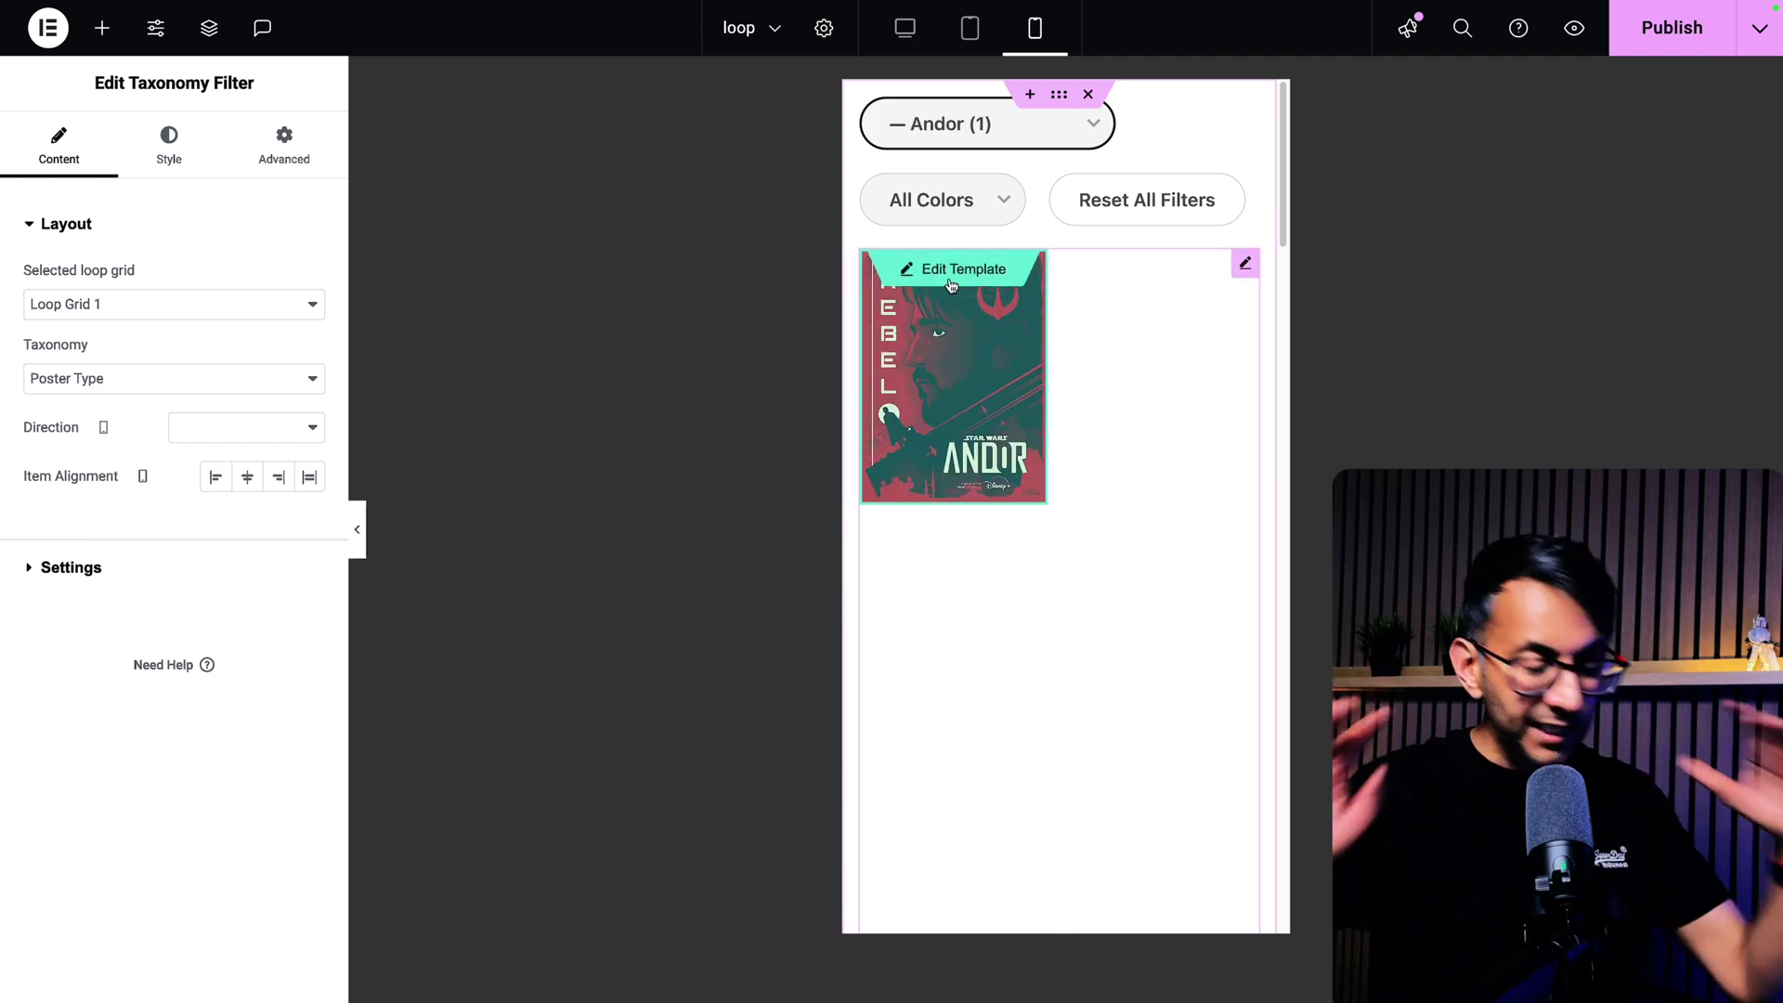